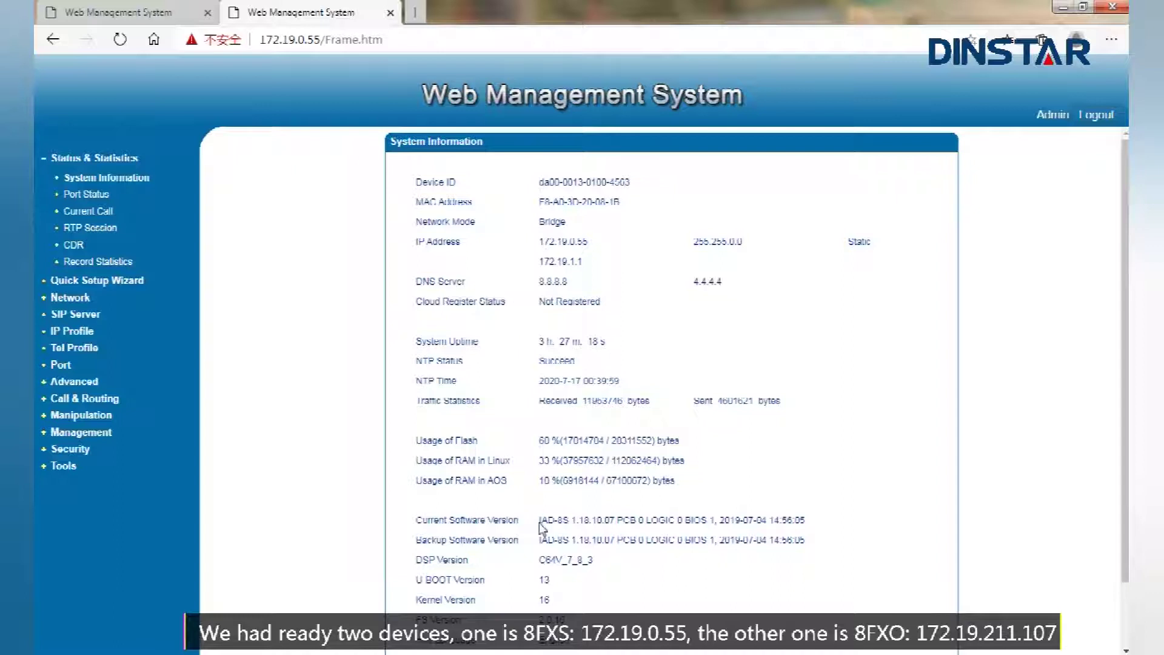
# Compare the FXS gateway (IAD-8S) and the FXO gateway (IAD-8O, 172.19.211.107) models and IP addresses
pyautogui.moveTo(541, 523); pyautogui.dragTo(568, 526)
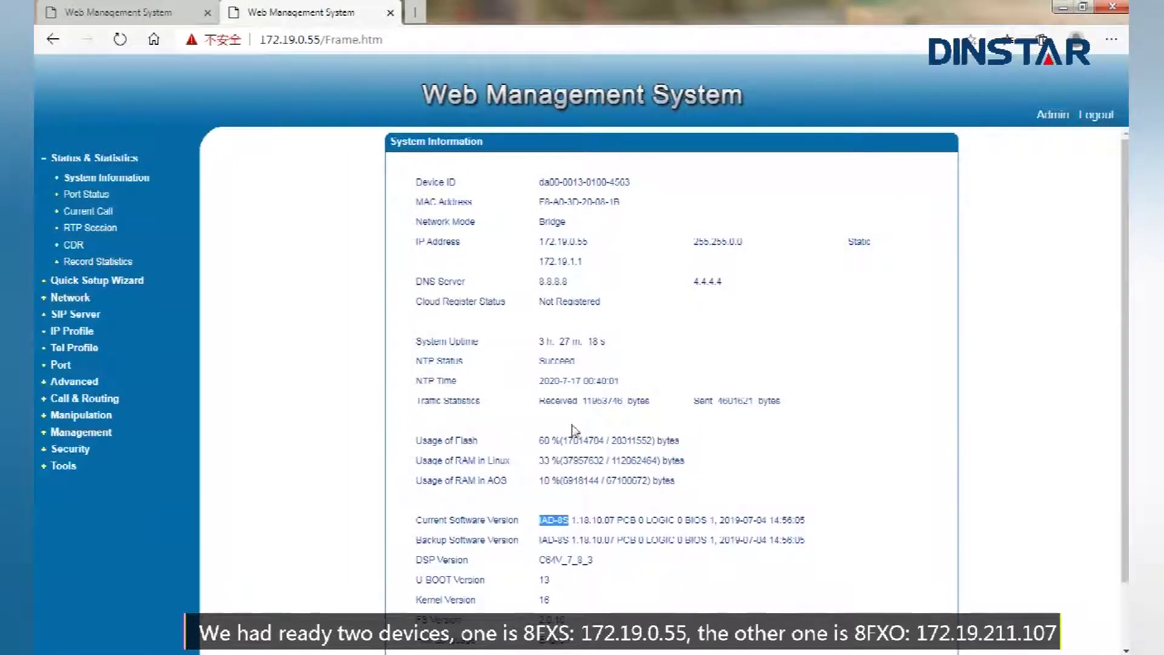
pyautogui.moveTo(540, 243); pyautogui.dragTo(588, 243)
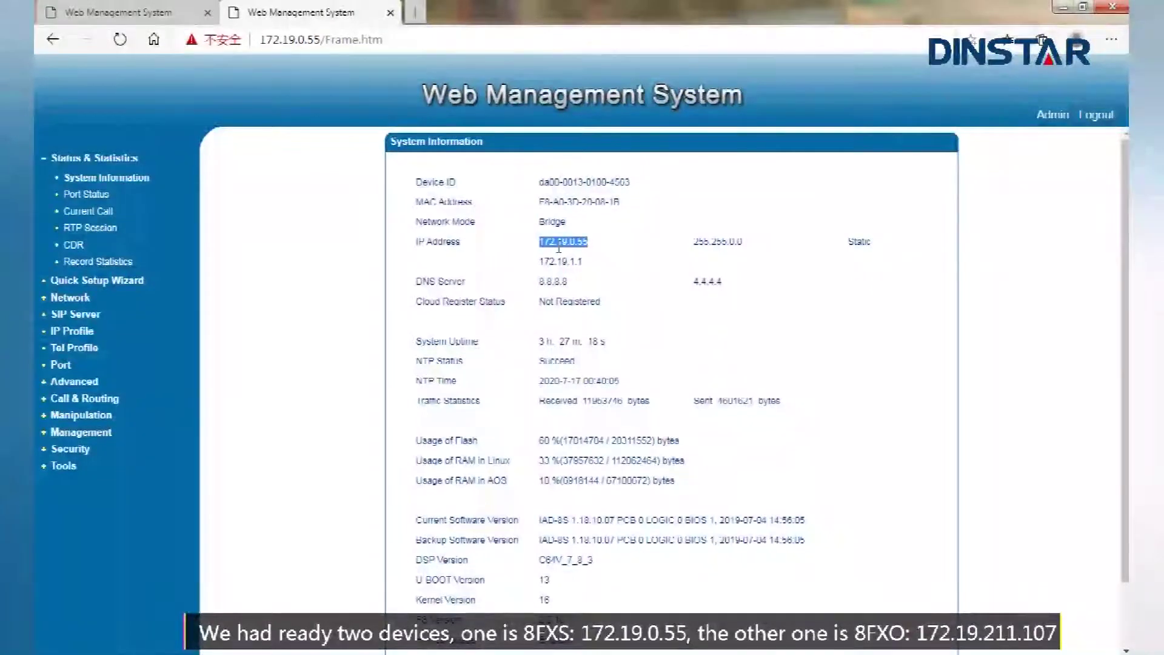
pyautogui.click(155, 16)
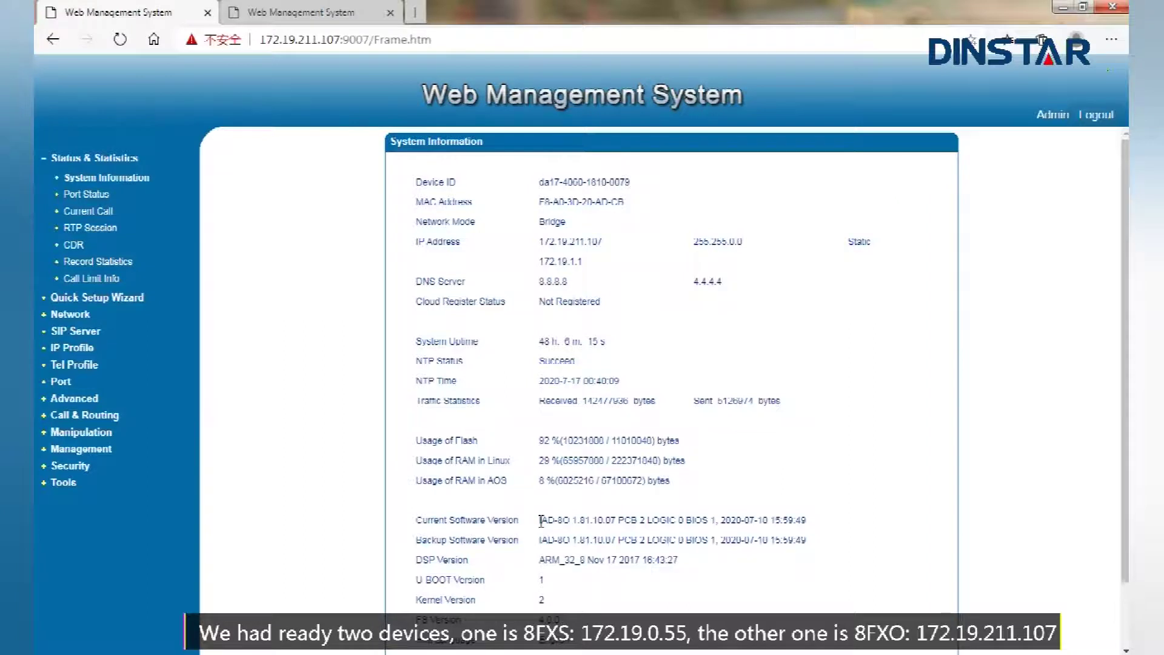
pyautogui.moveTo(542, 520); pyautogui.dragTo(570, 521)
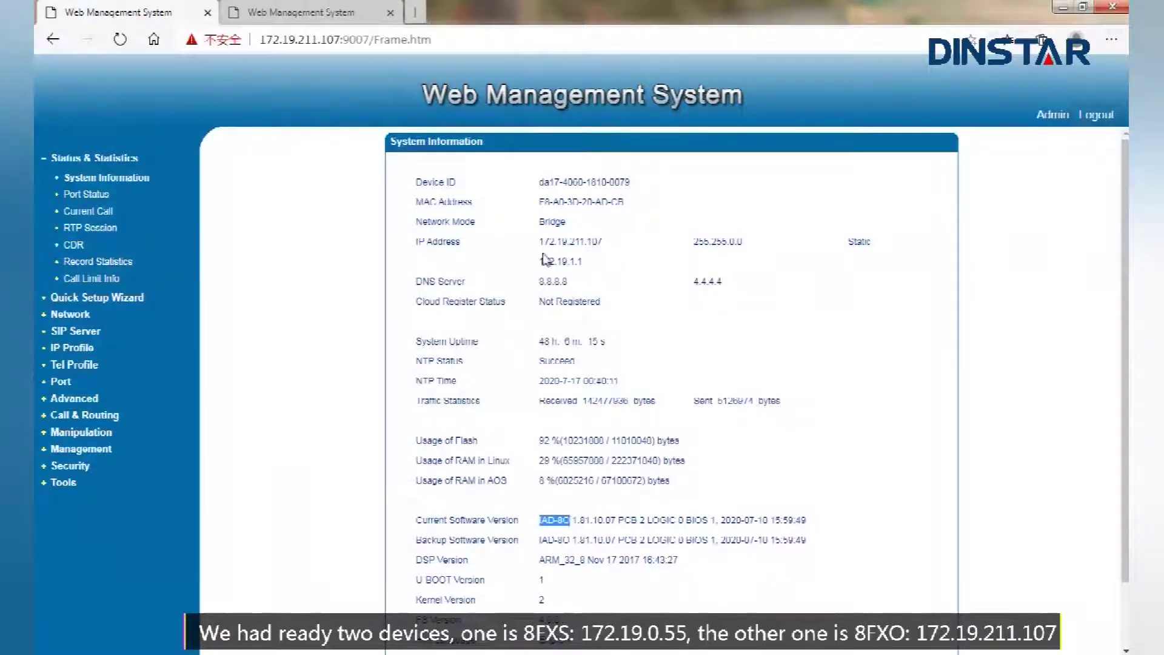
pyautogui.moveTo(542, 242); pyautogui.dragTo(603, 244)
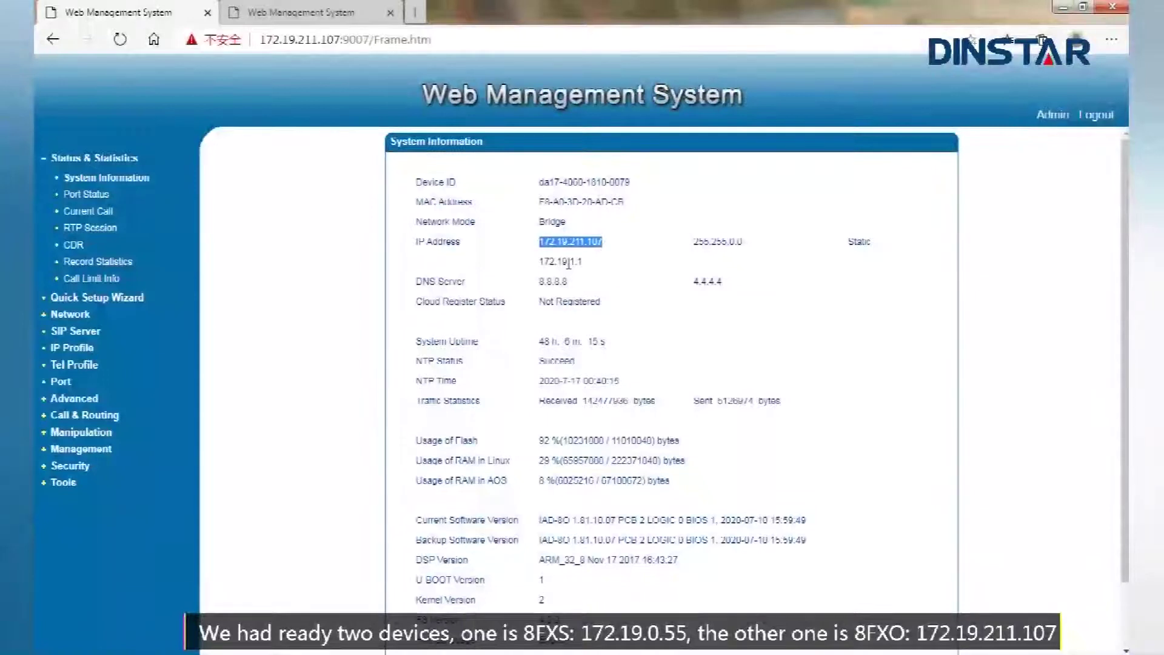
pyautogui.click(326, 14)
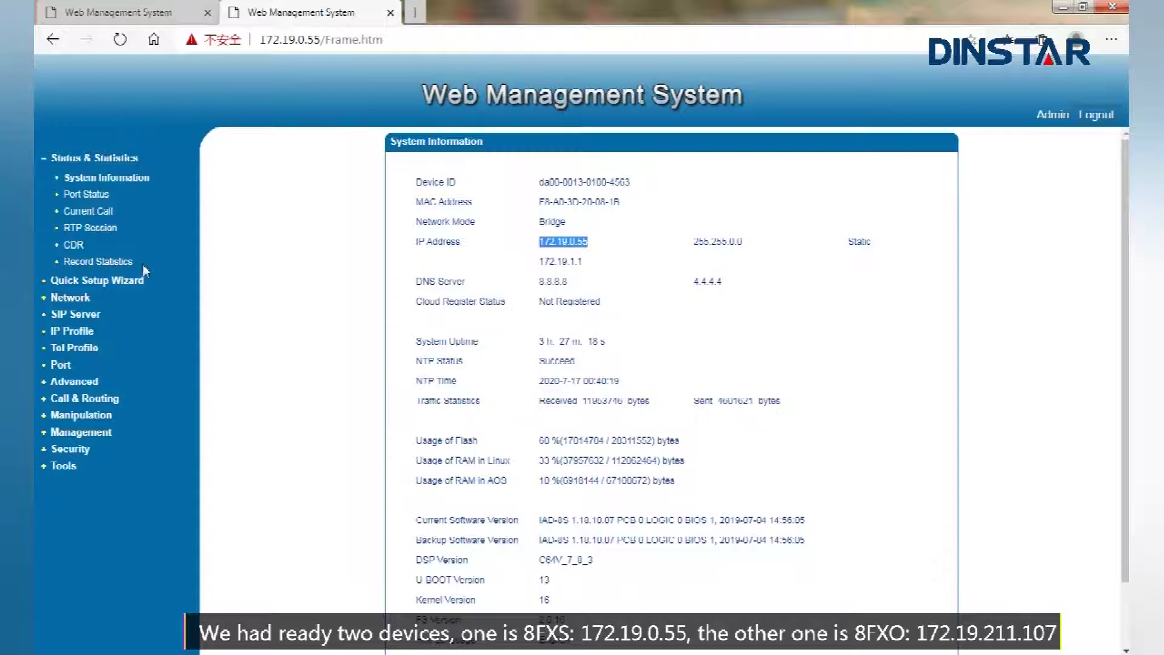
# Start a batch of port accounts covering ports 0–7 with registration turned off
pyautogui.click(62, 367)
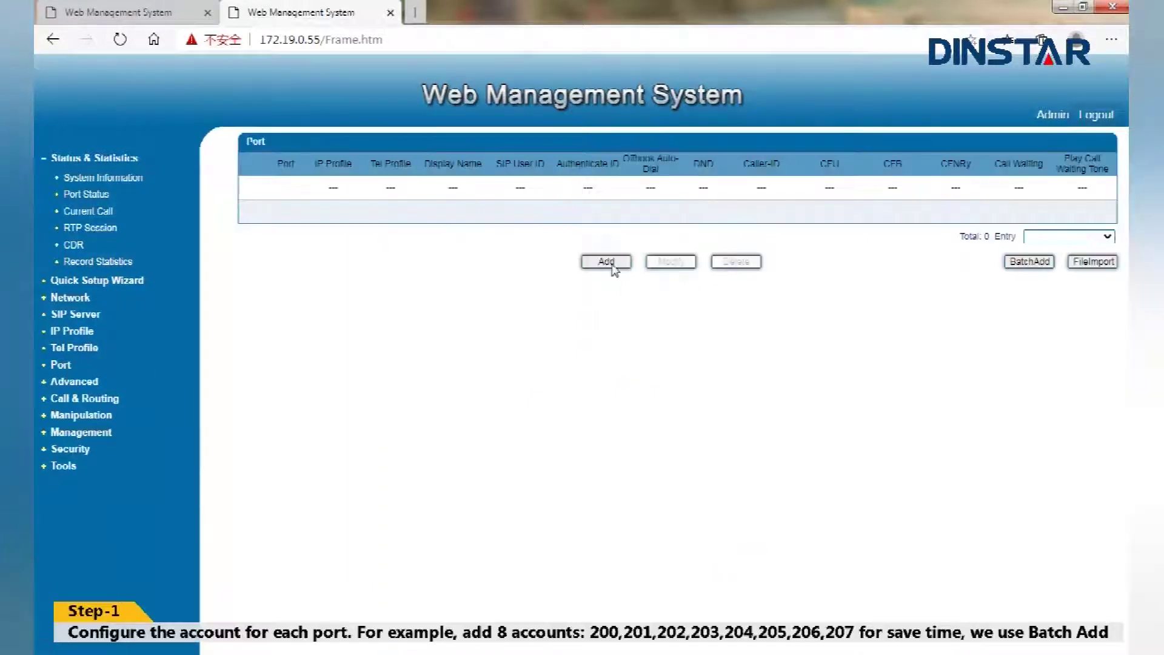
pyautogui.click(1021, 265)
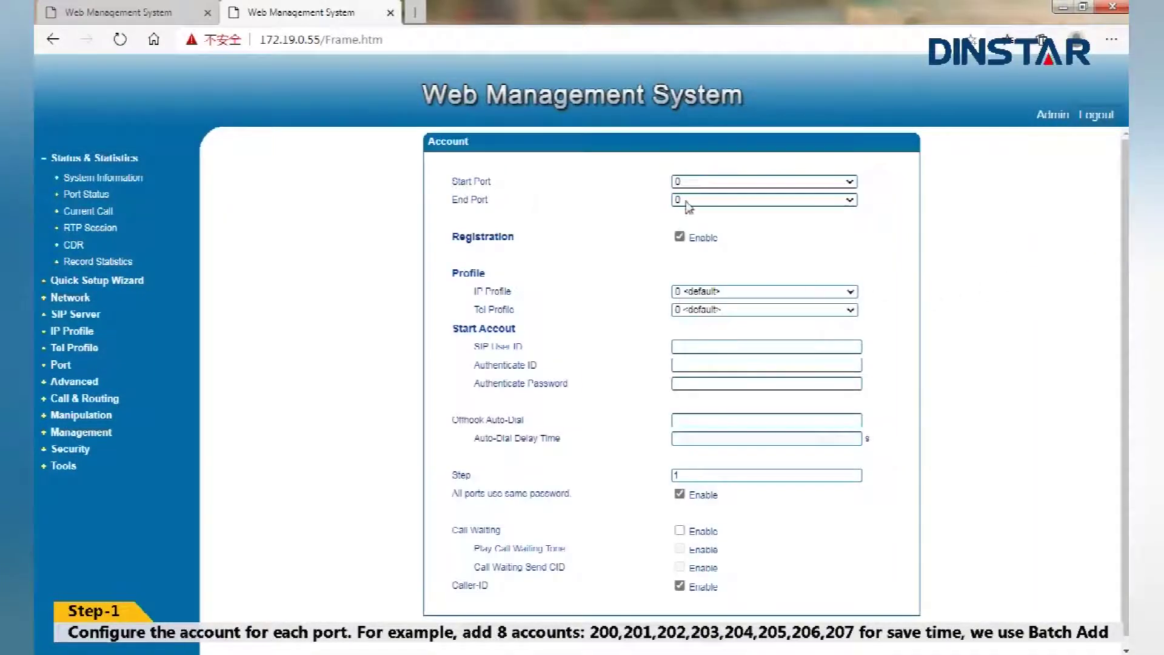
pyautogui.click(689, 202)
pyautogui.click(686, 297)
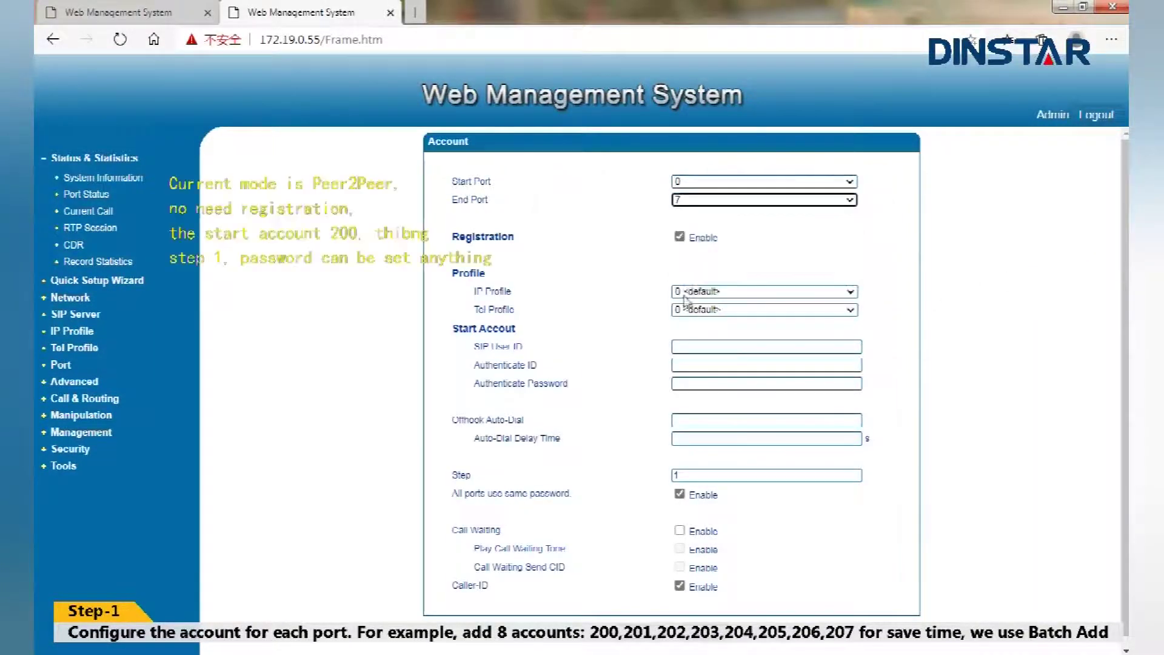
pyautogui.click(680, 237)
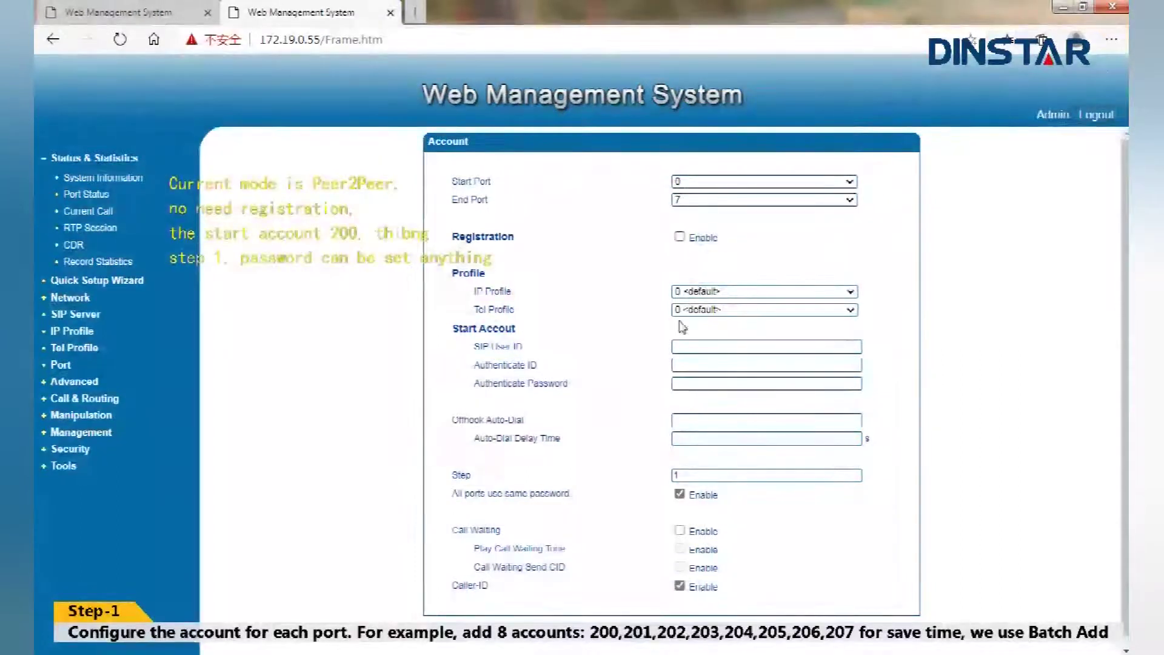
# Give the batch SIP User ID and Authenticate ID 200 plus a password, and save it
pyautogui.click(686, 346)
pyautogui.write('200')
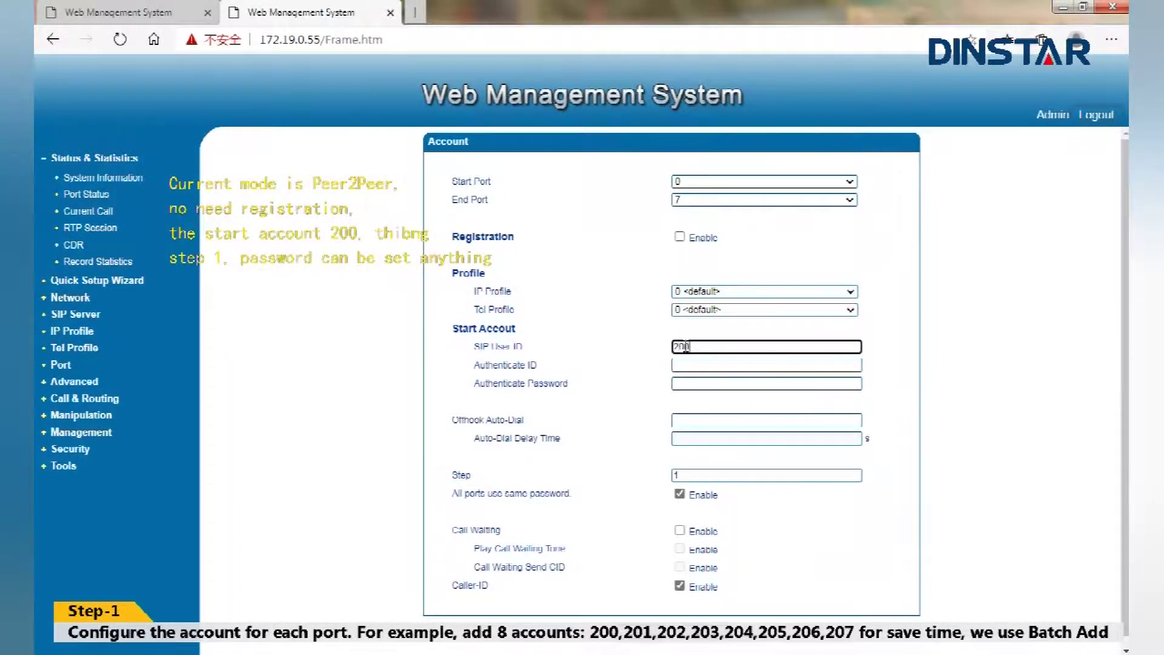
pyautogui.click(686, 365)
pyautogui.write('200')
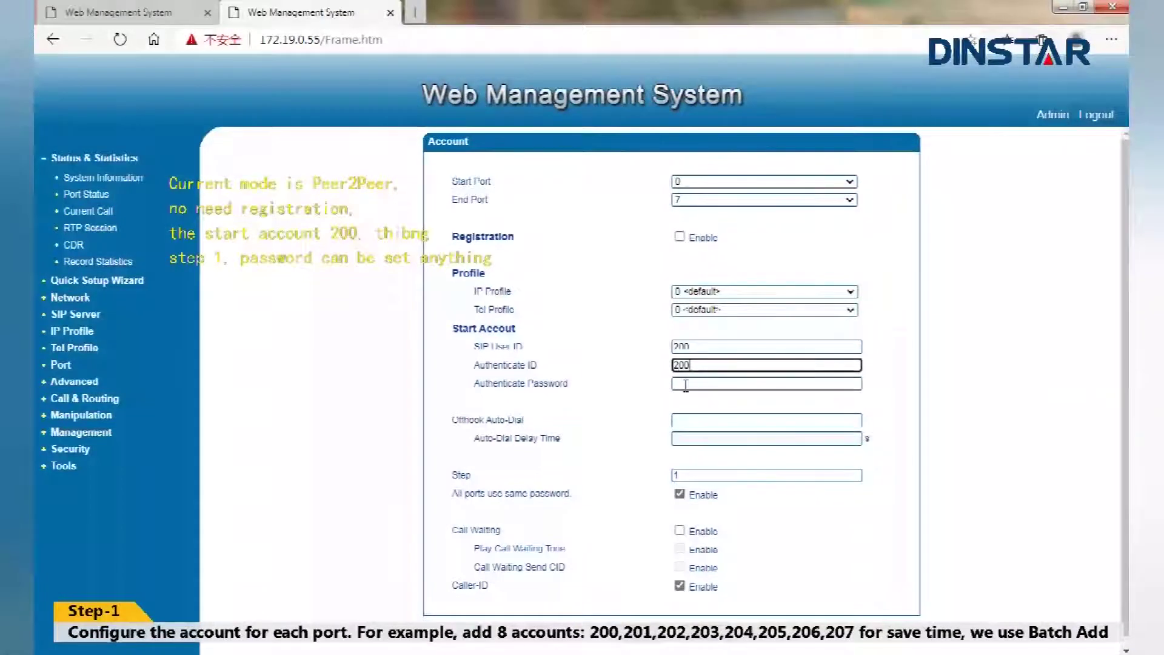
pyautogui.click(686, 384)
pyautogui.write('12')
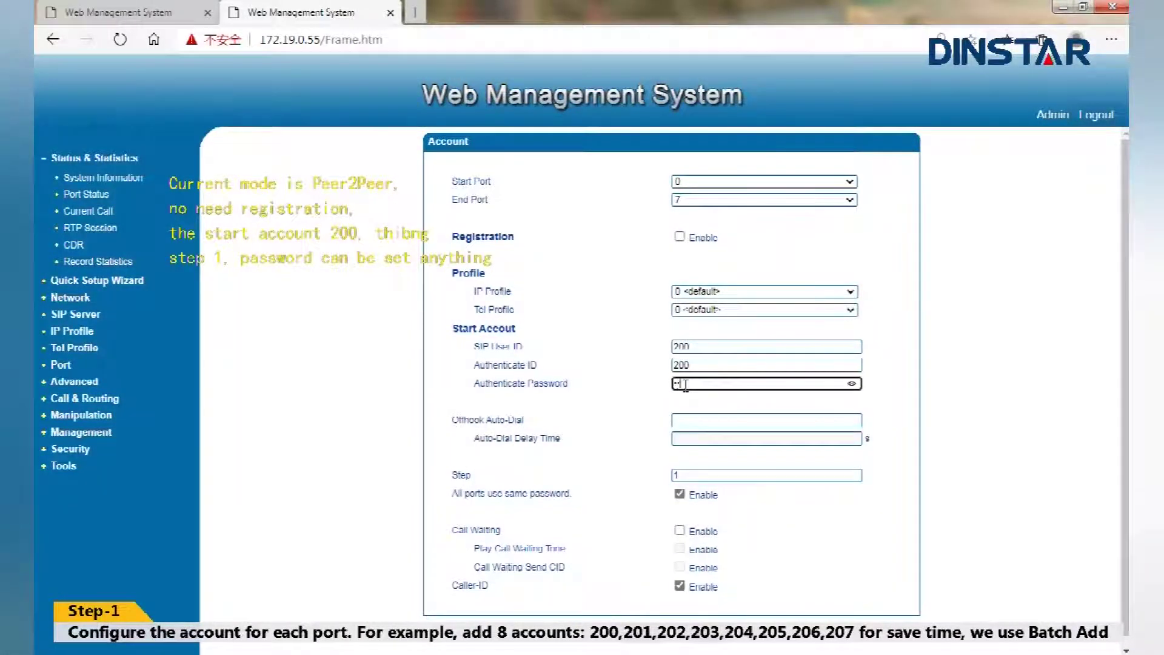
pyautogui.write('3')
pyautogui.click(852, 385)
pyautogui.click(642, 644)
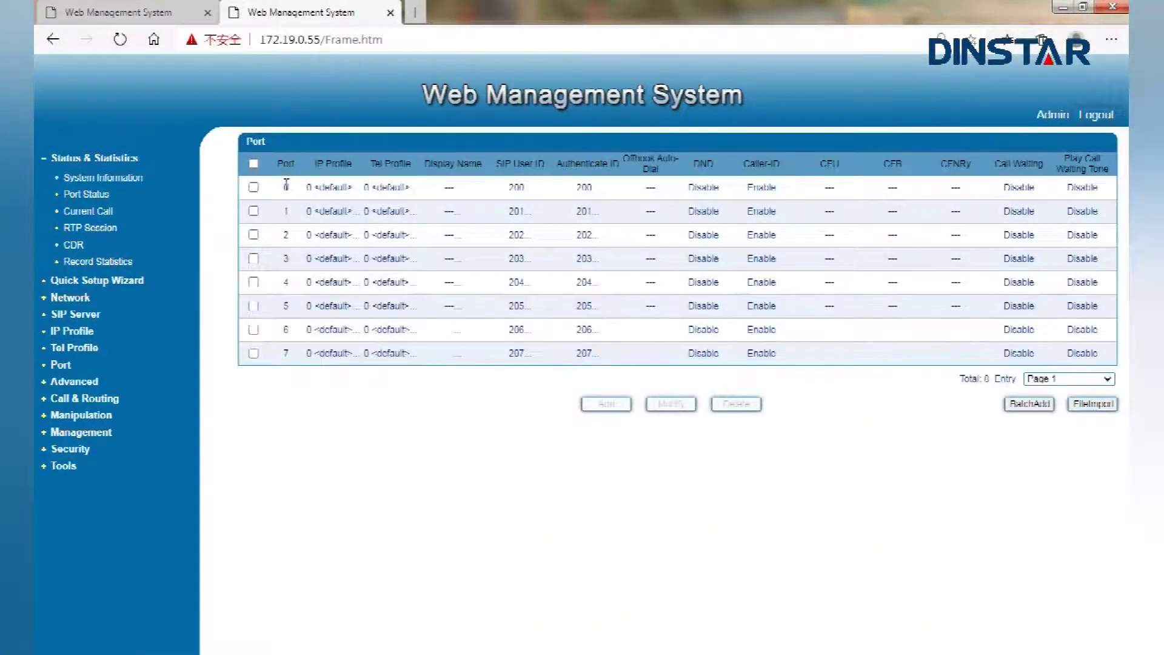
# Check the Port list shows user IDs 200, 201, 202 through 207 on ports 0–7
pyautogui.moveTo(509, 187); pyautogui.dragTo(527, 188)
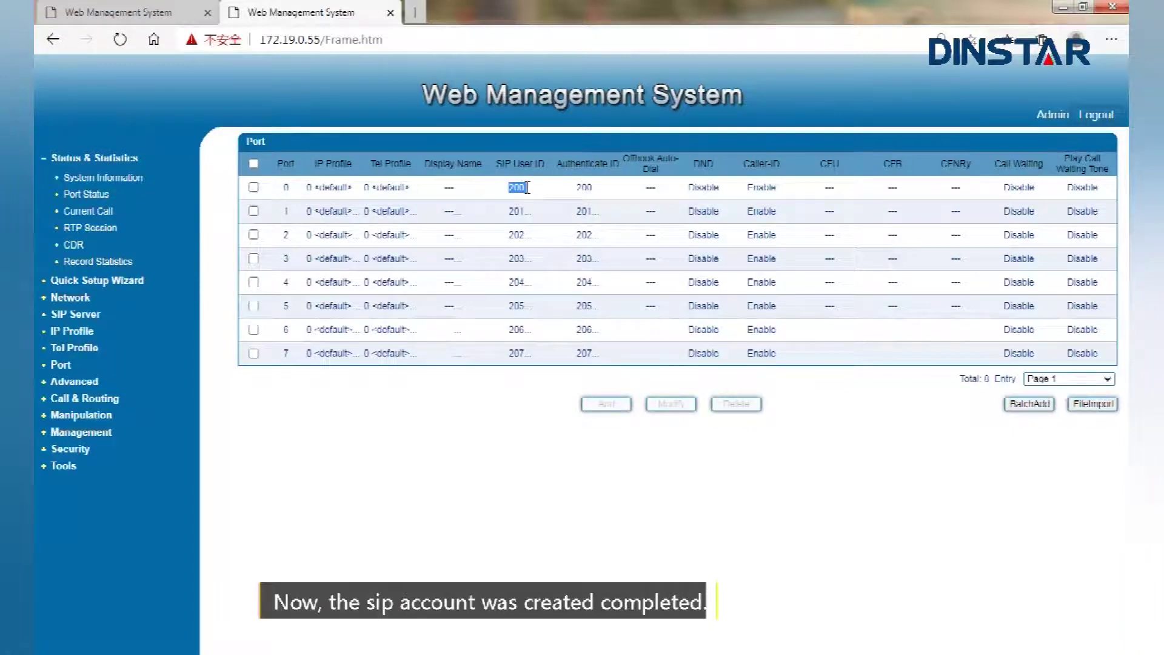
pyautogui.moveTo(282, 213); pyautogui.dragTo(291, 213)
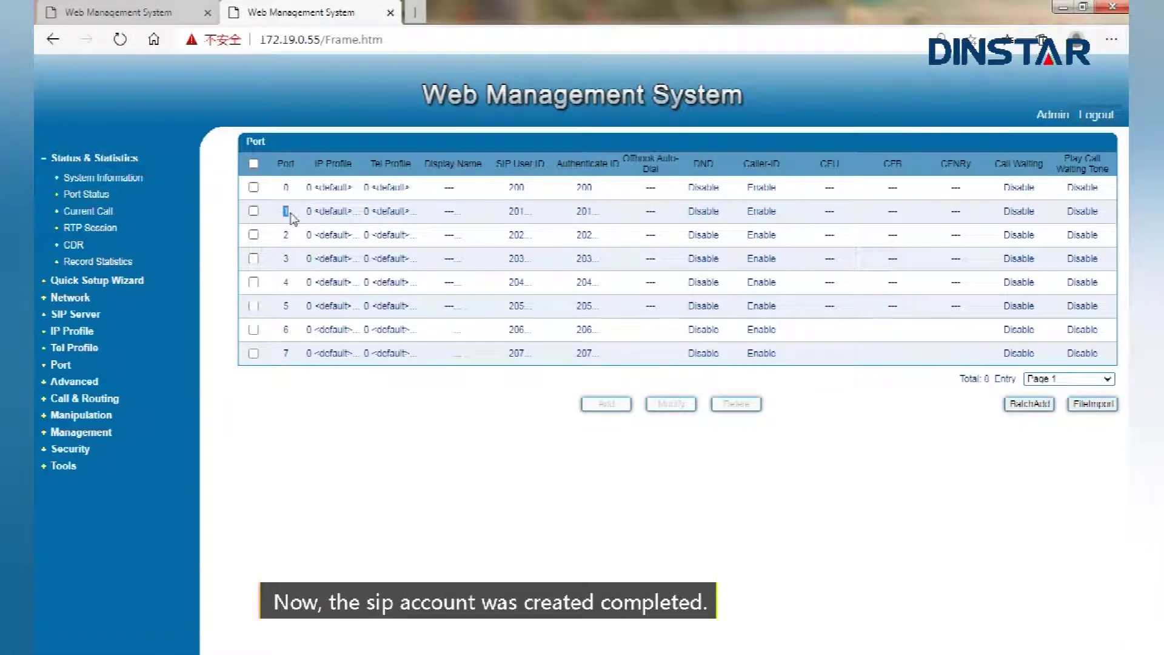
pyautogui.moveTo(508, 211); pyautogui.dragTo(528, 214)
pyautogui.moveTo(281, 235); pyautogui.dragTo(288, 239)
pyautogui.moveTo(507, 235); pyautogui.dragTo(528, 237)
pyautogui.click(285, 353)
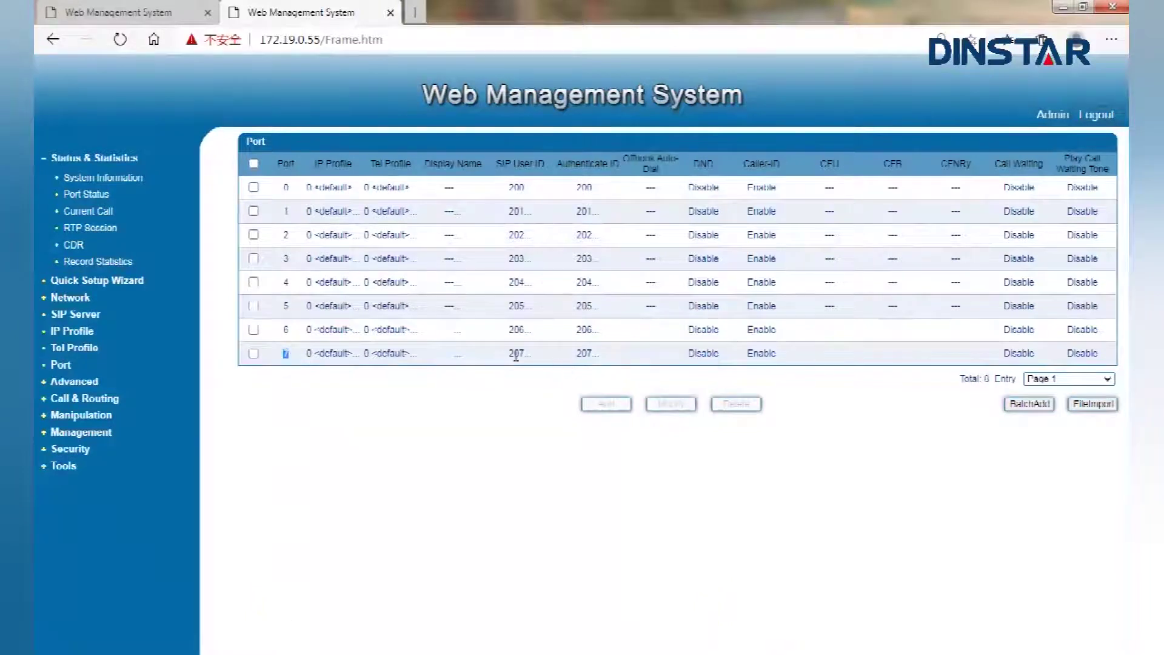
pyautogui.moveTo(509, 354); pyautogui.dragTo(525, 355)
# Create IP trunk Trunk_FXO with remote address 172.19.211.107 and port 5060, and check the saved entry
pyautogui.click(107, 400)
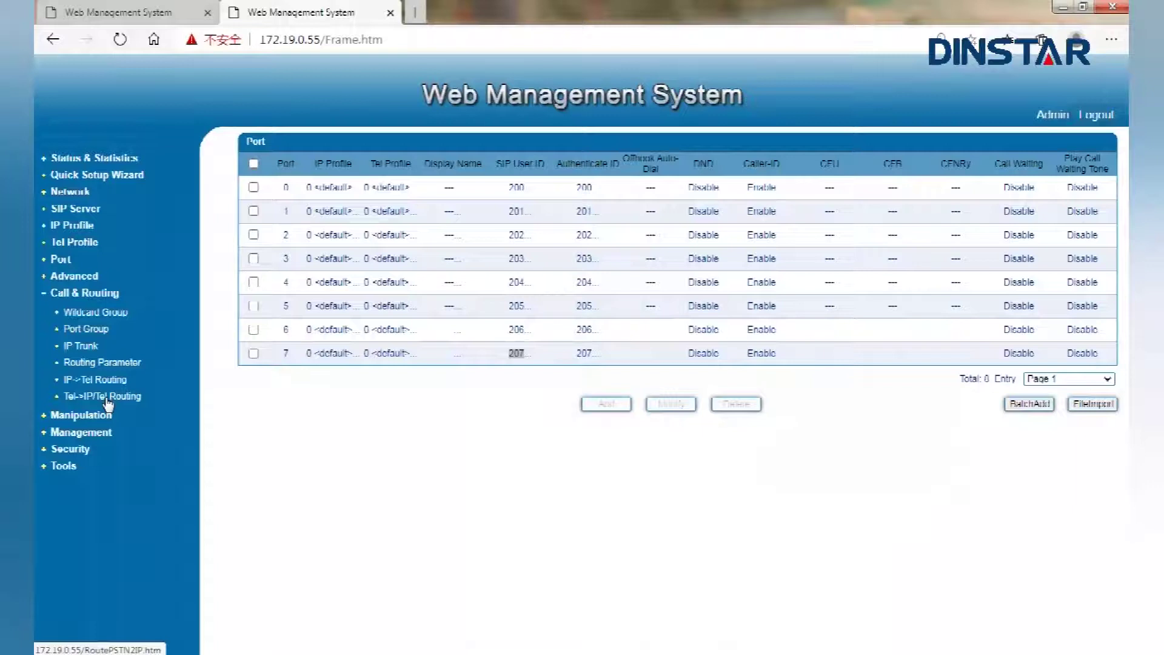
pyautogui.click(89, 353)
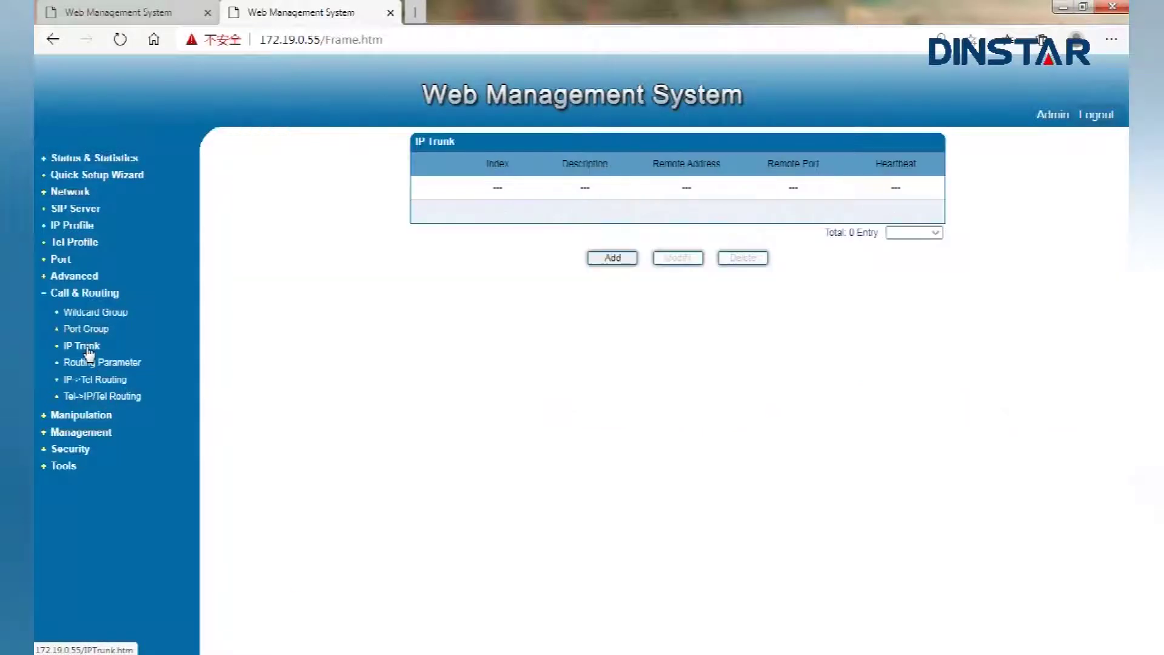
pyautogui.click(616, 262)
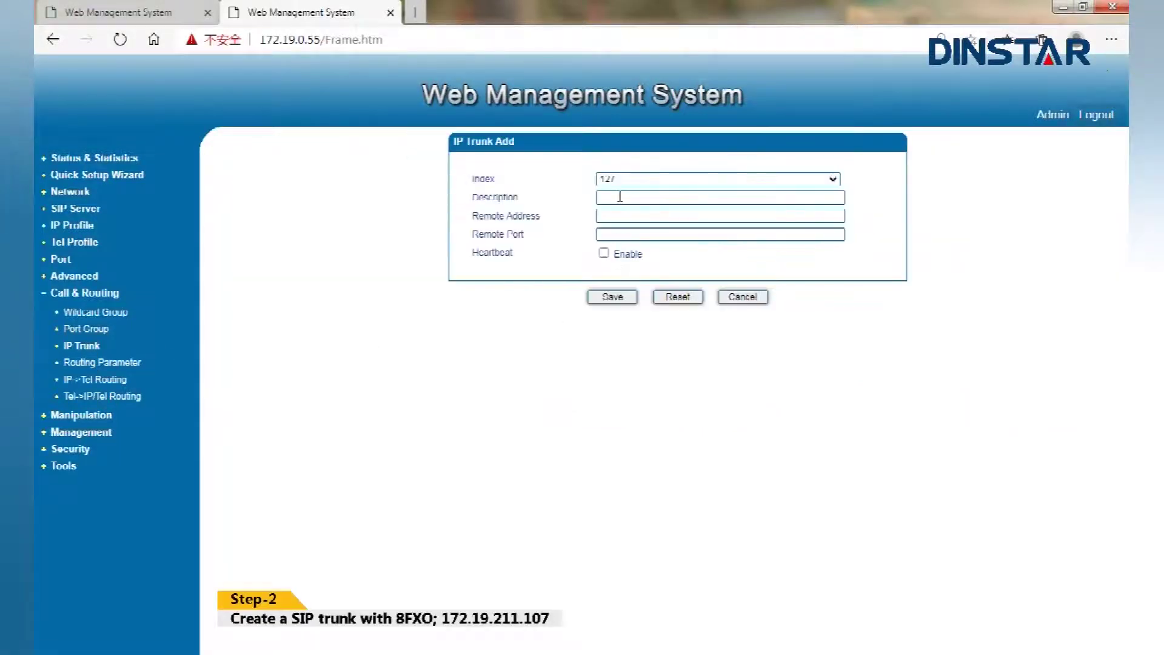
pyautogui.click(619, 198)
pyautogui.write('Tr')
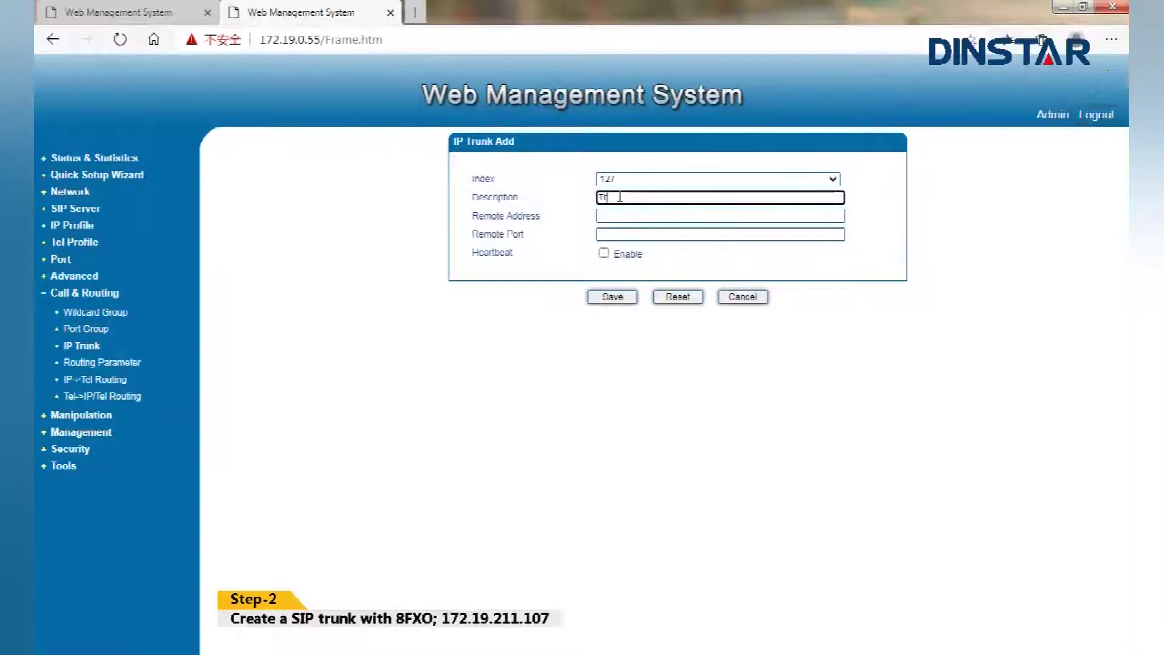
pyautogui.write('unk_FXO')
pyautogui.click(619, 215)
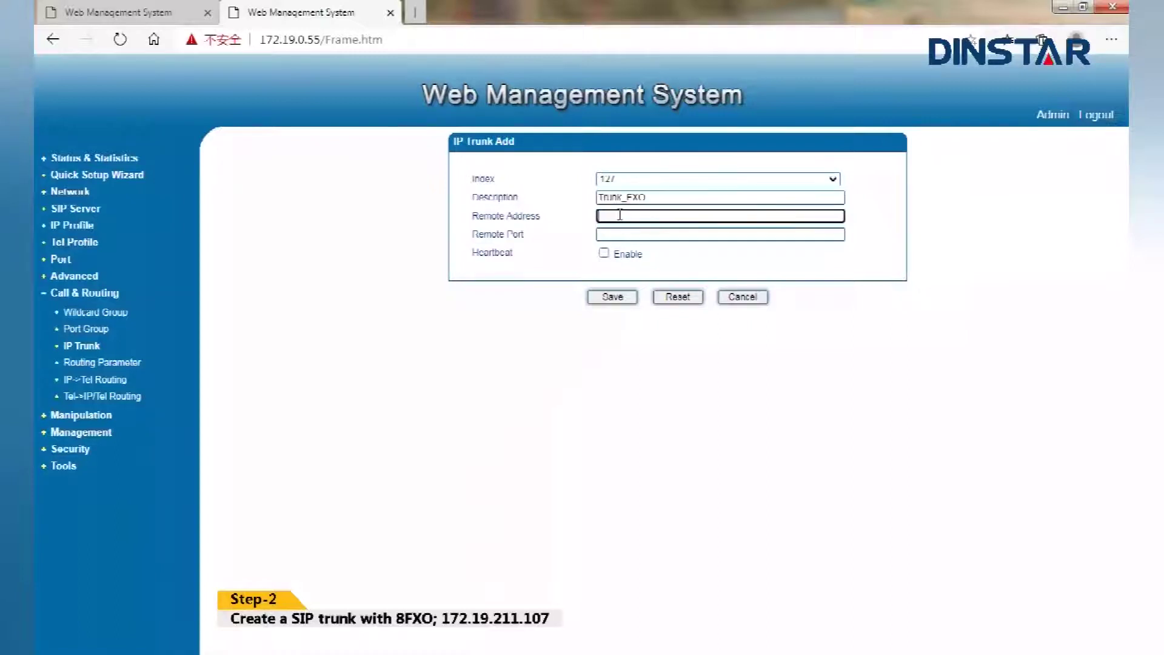
pyautogui.write('172.19.211.107')
pyautogui.click(611, 237)
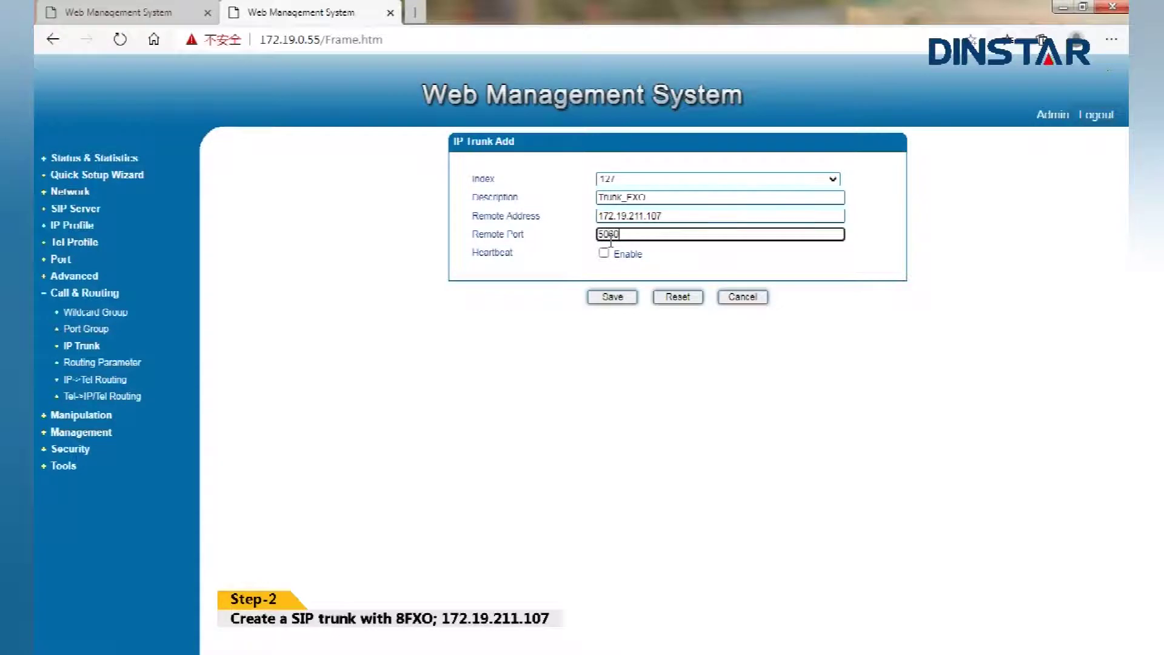
pyautogui.click(618, 301)
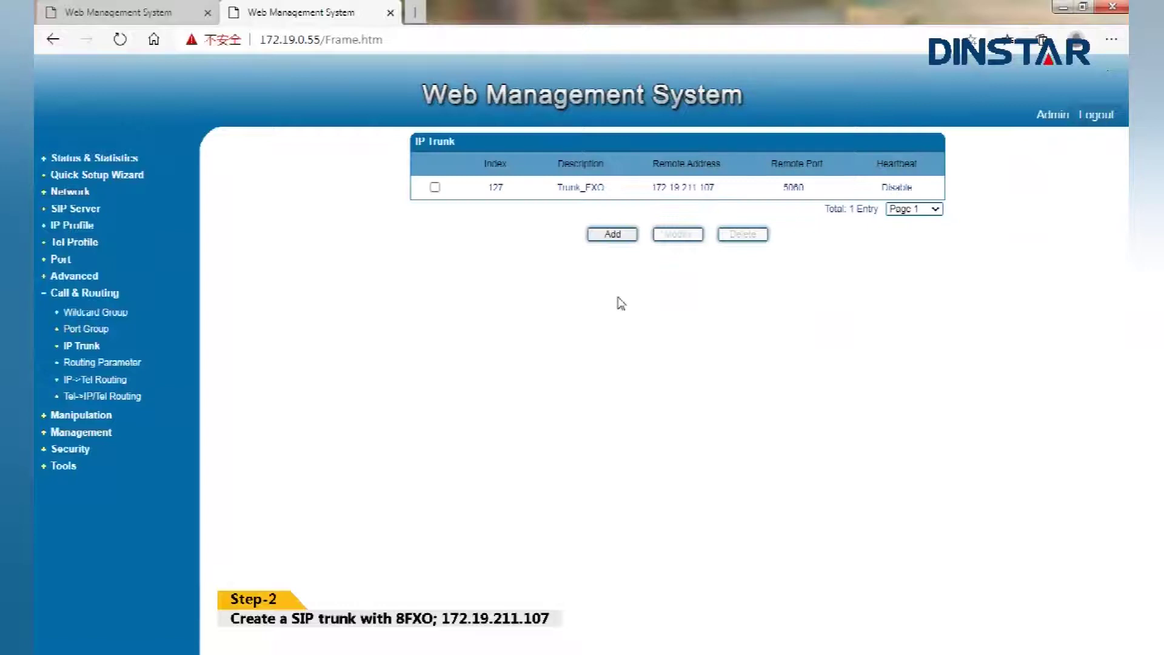
pyautogui.moveTo(649, 188); pyautogui.dragTo(806, 191)
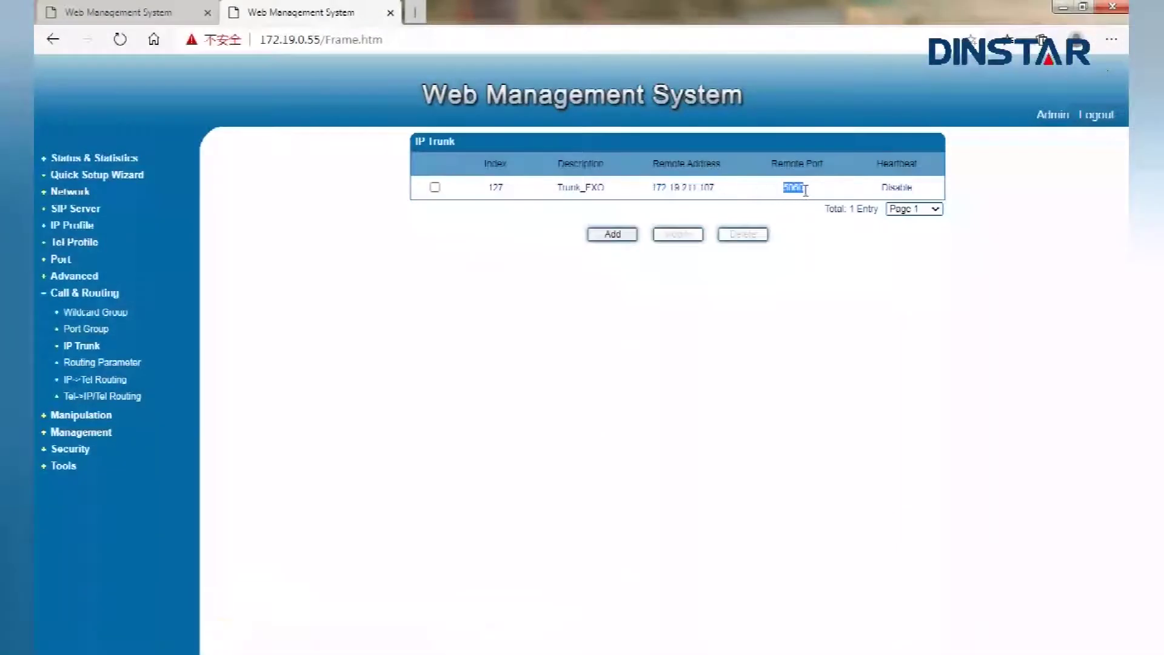
# Start a Tel->IP route described 'AllFXS->' taking calls from any port with caller prefix any
pyautogui.click(129, 397)
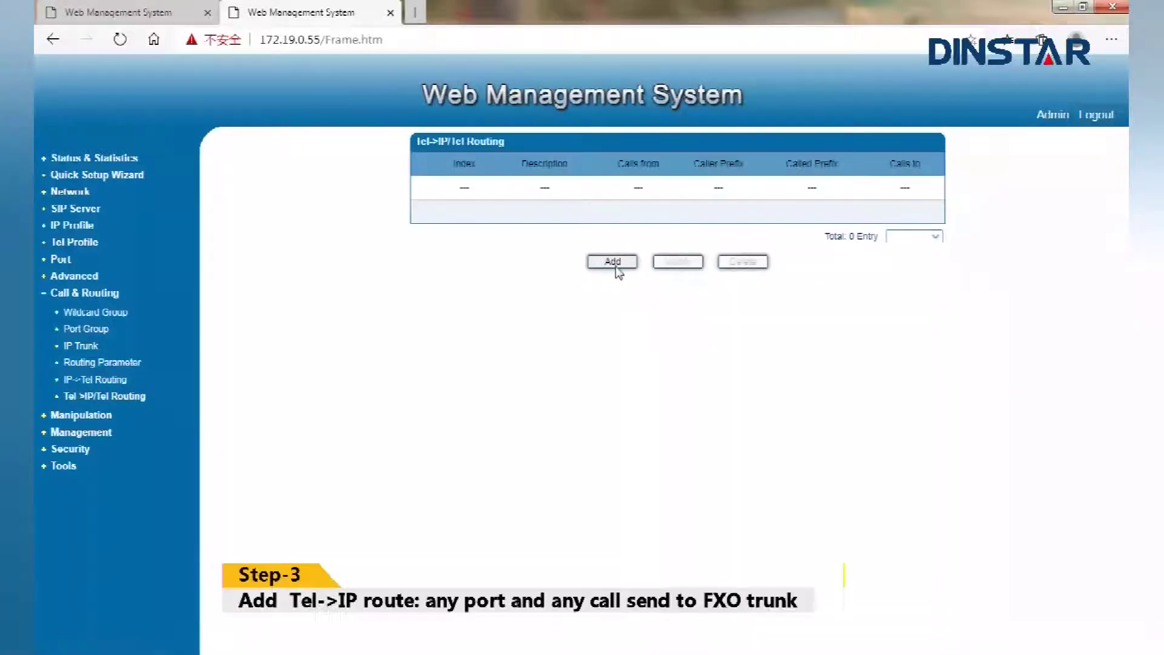
pyautogui.click(614, 263)
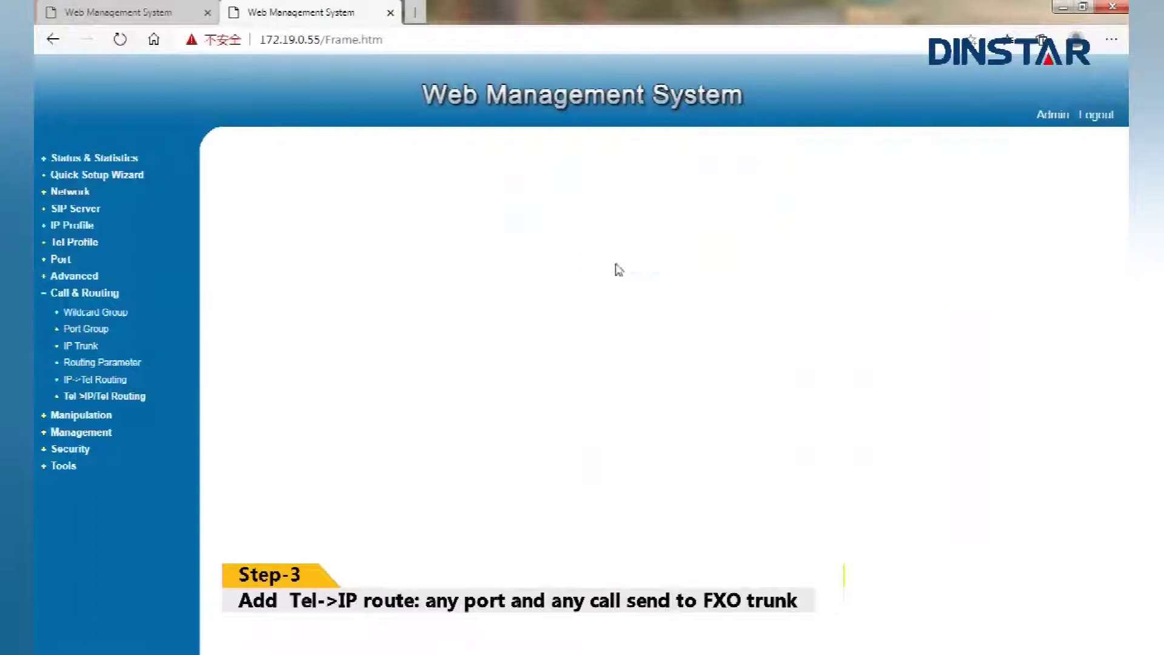
pyautogui.click(624, 197)
pyautogui.write('A')
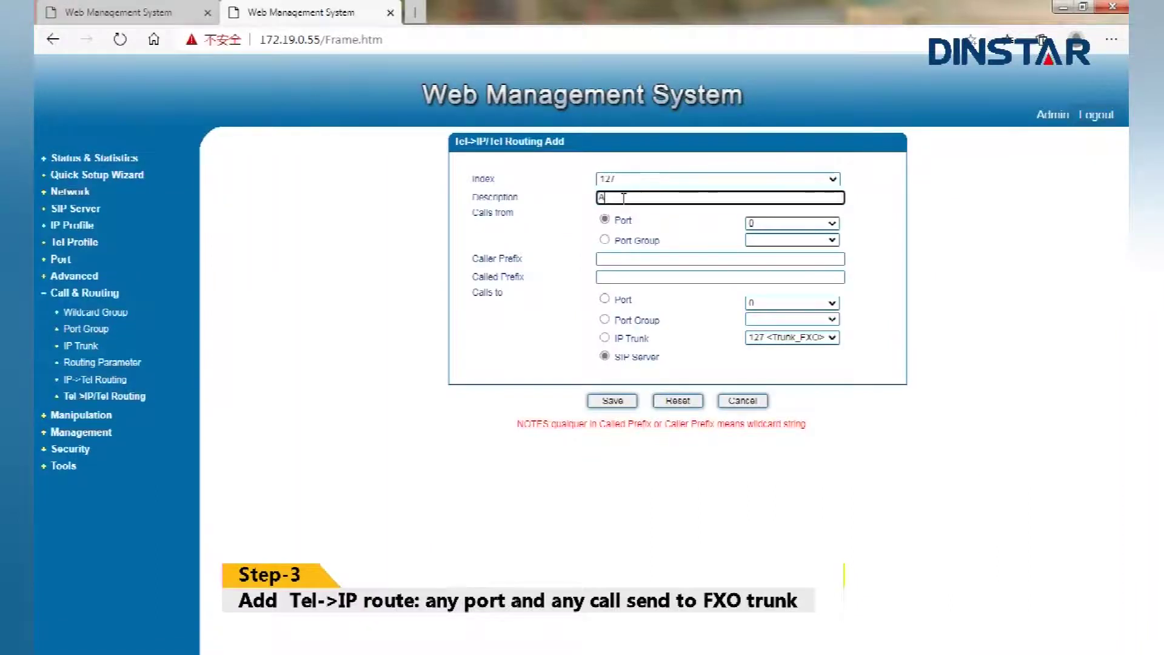
pyautogui.write('llFXS->FXO')
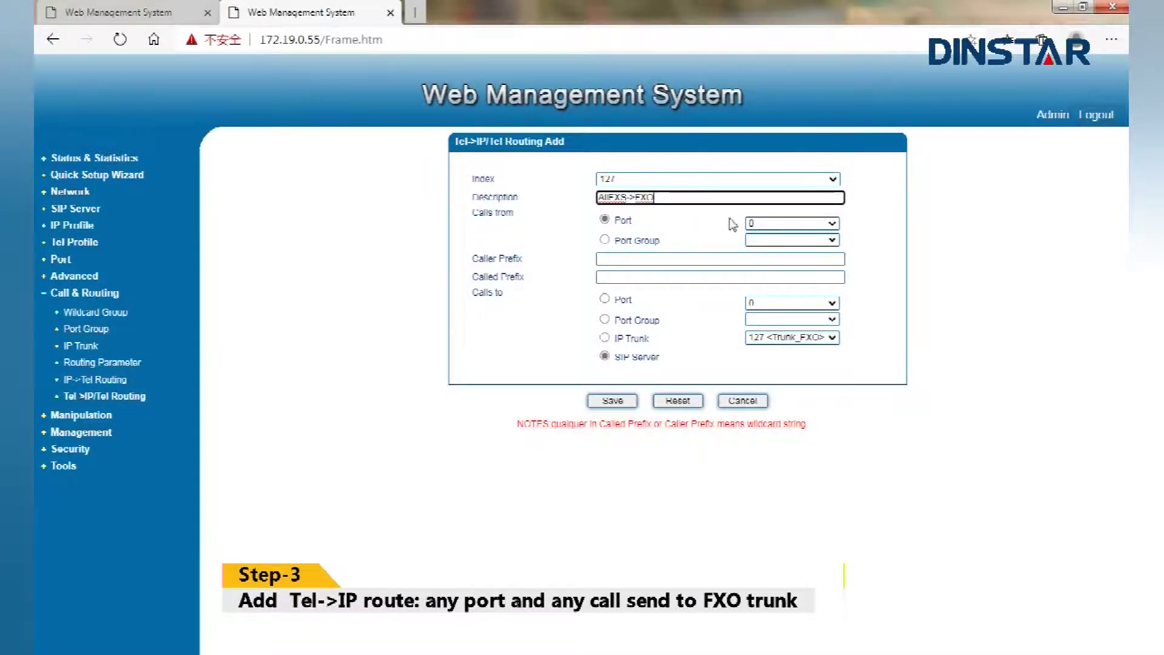
pyautogui.click(765, 223)
pyautogui.click(763, 336)
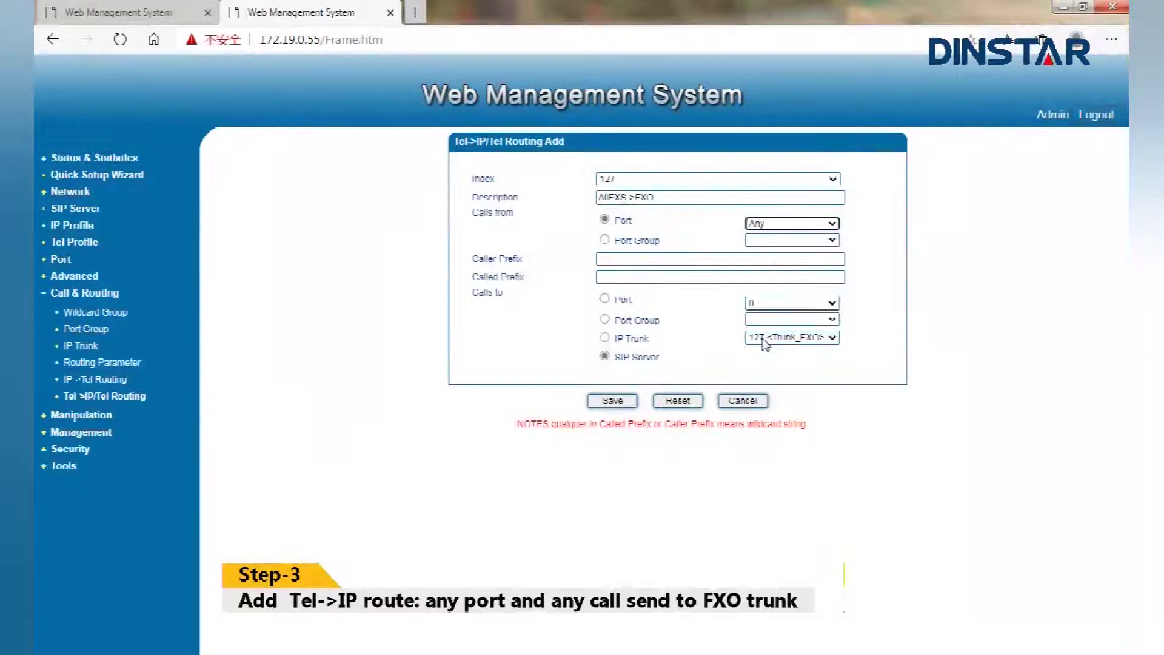
pyautogui.click(658, 264)
pyautogui.write('any')
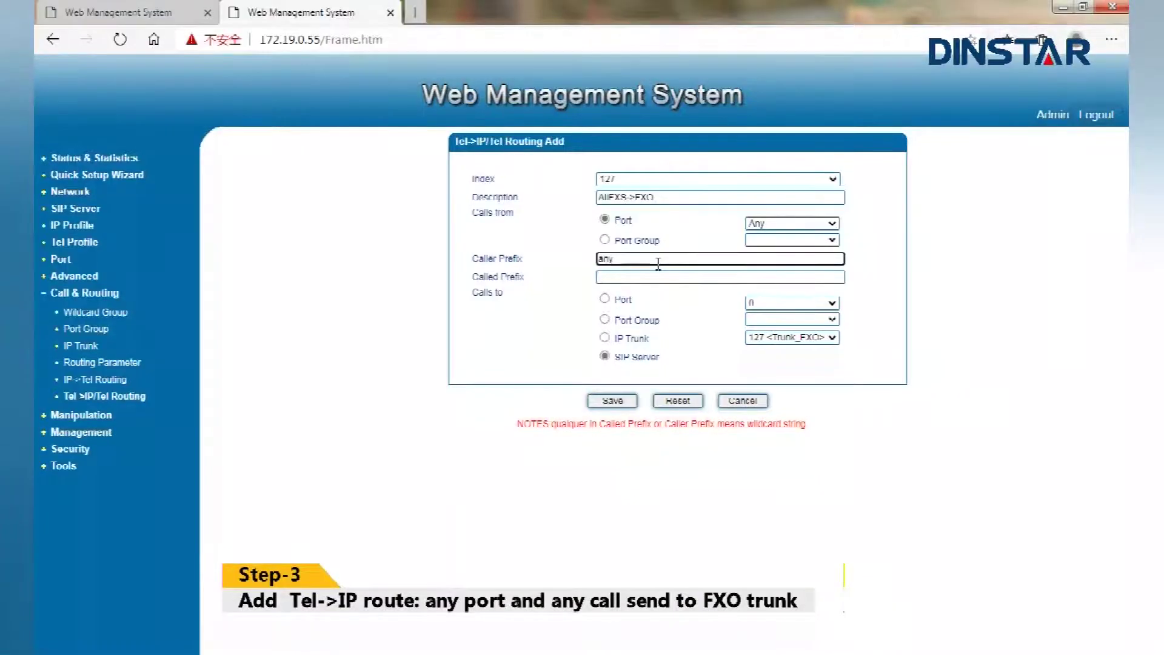
pyautogui.press('Tab')
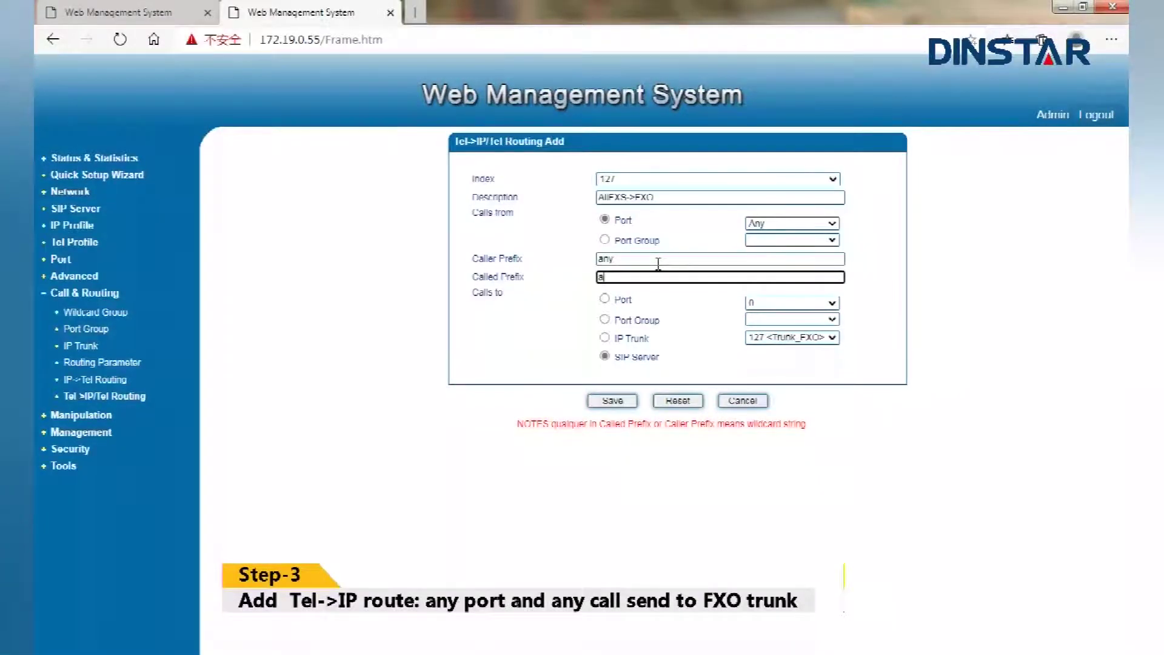
# Send the route to IP Trunk 127 Trunk_FXO, save, and verify its Any source and prefixes
pyautogui.click(604, 338)
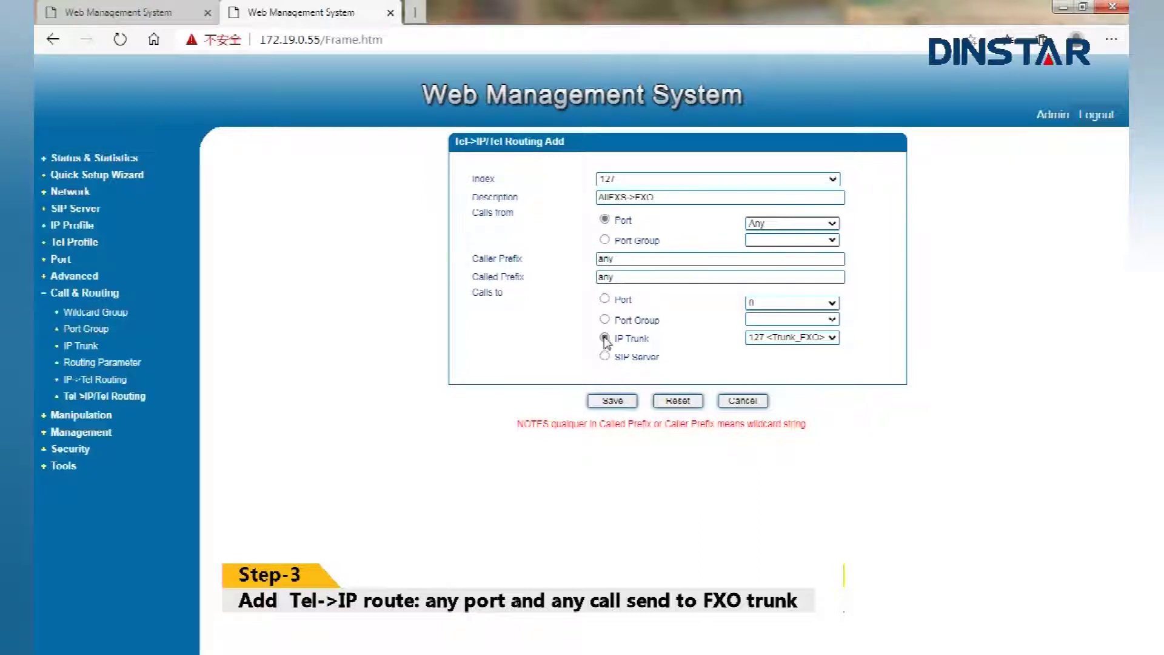
pyautogui.click(609, 402)
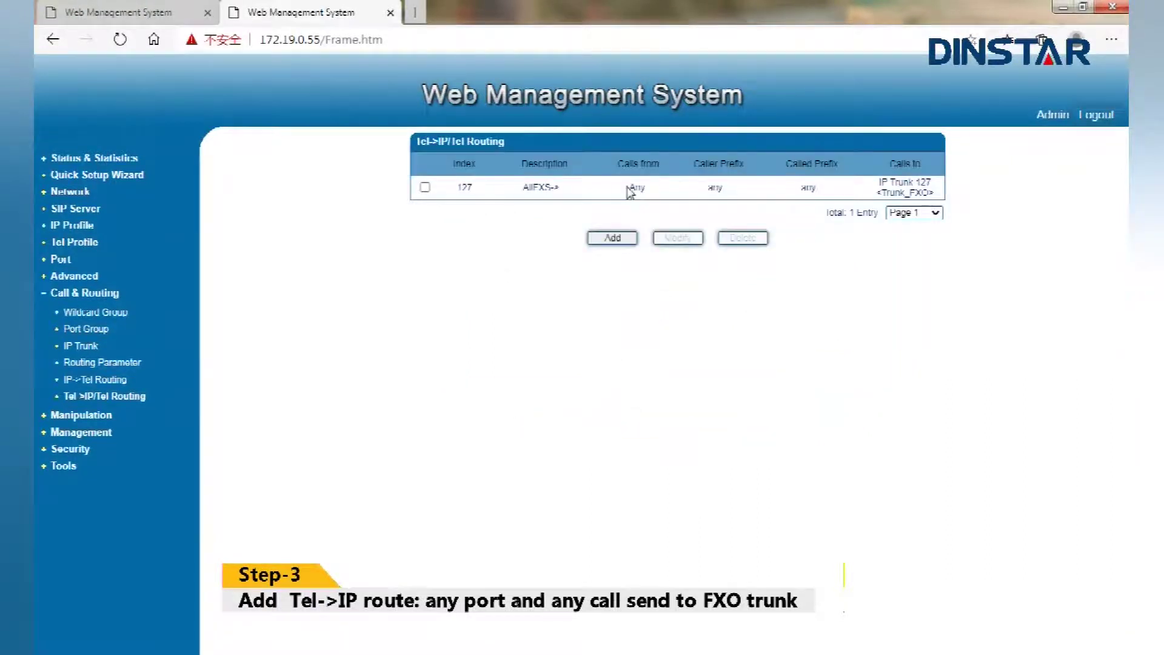
pyautogui.moveTo(630, 188); pyautogui.dragTo(725, 189)
pyautogui.moveTo(799, 188); pyautogui.dragTo(930, 193)
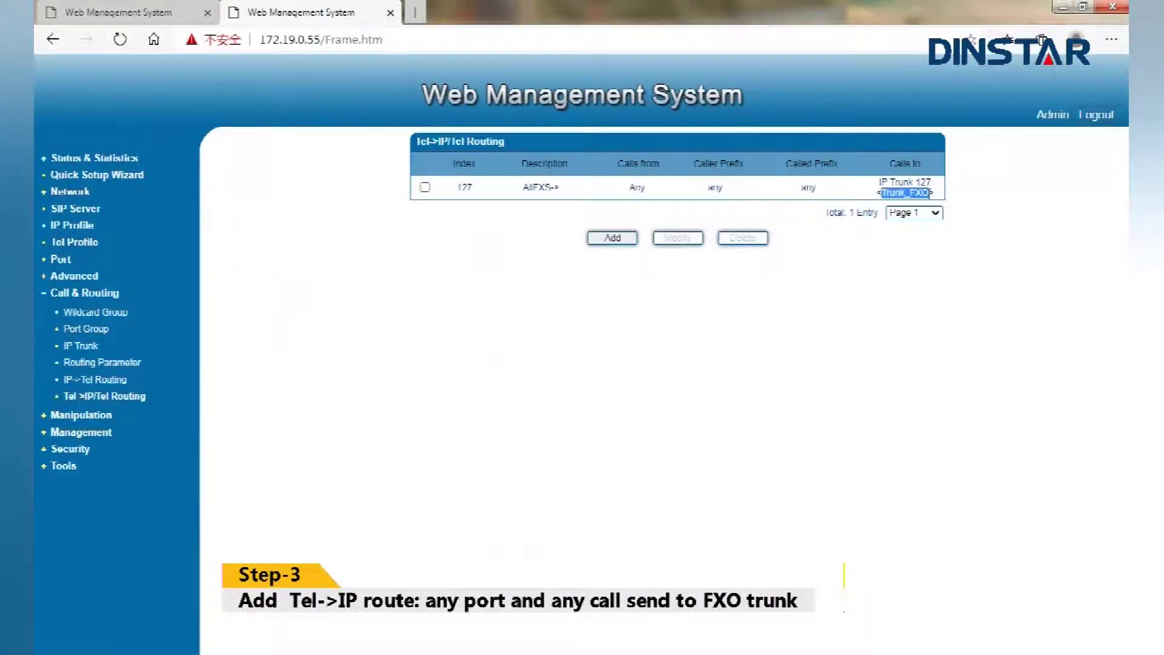
pyautogui.click(605, 303)
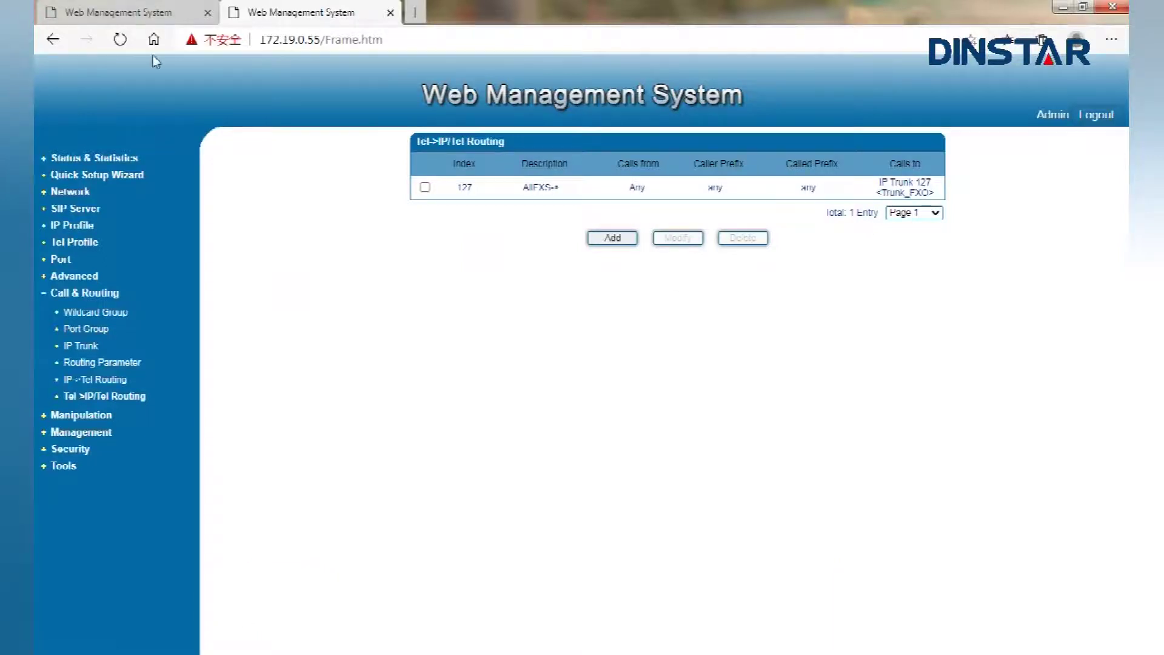
# On the FXO gateway, create IP trunk Trunk_FXS pointing to 172.19.0.55 with remote port 5060
pyautogui.click(157, 18)
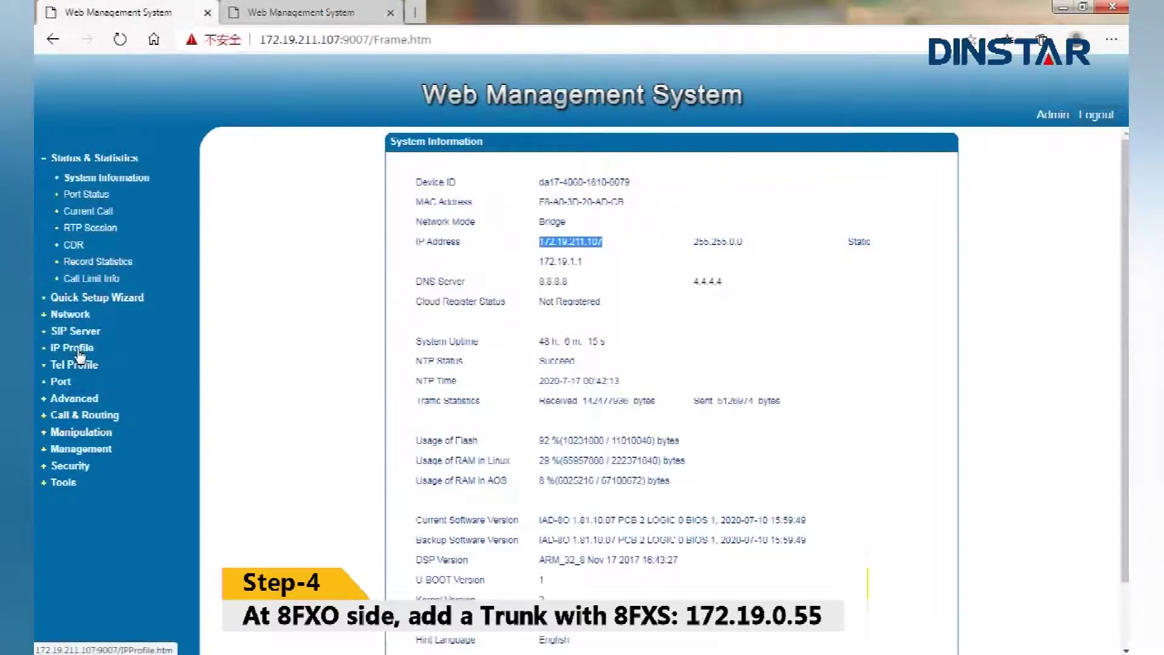
pyautogui.click(80, 417)
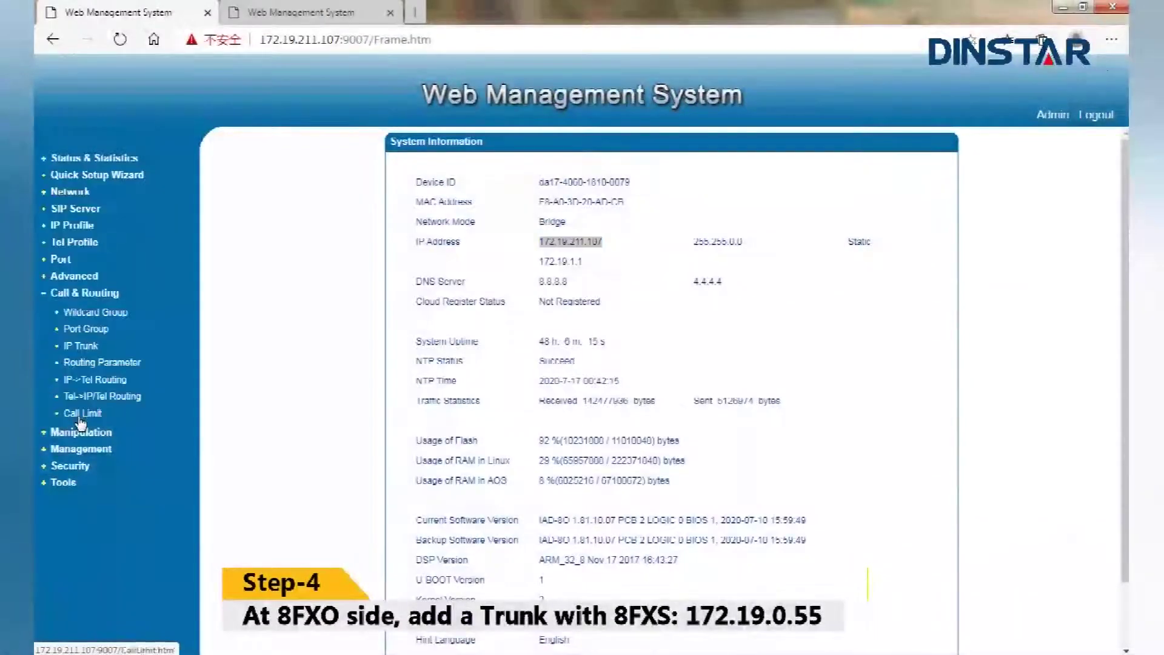
pyautogui.click(83, 352)
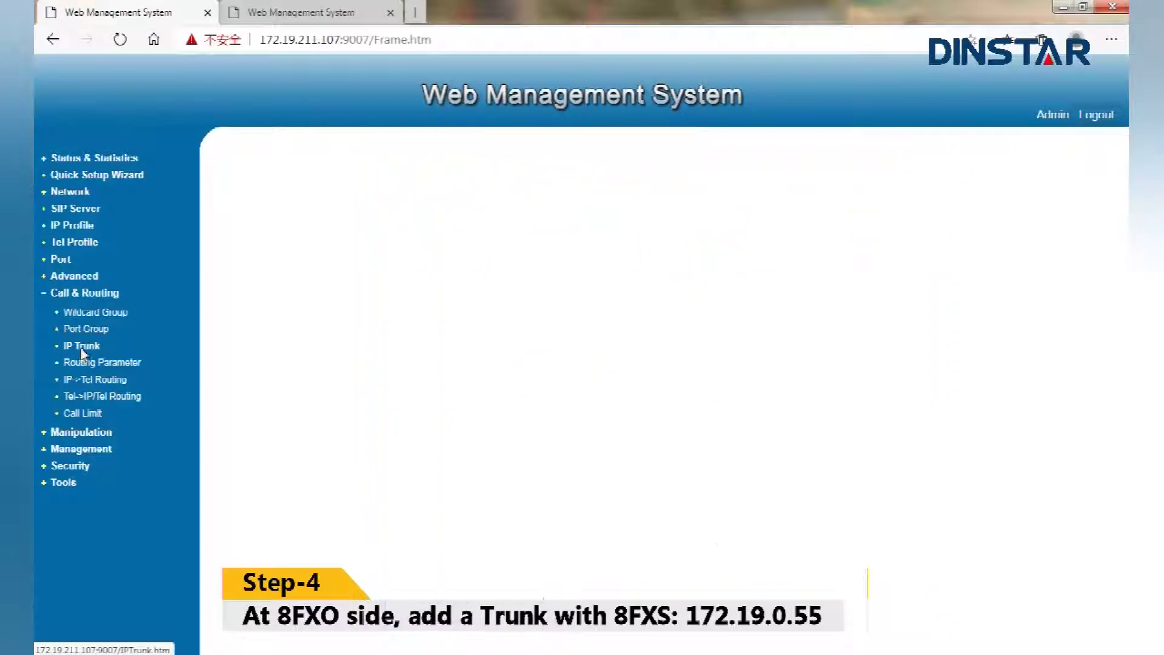
pyautogui.click(614, 259)
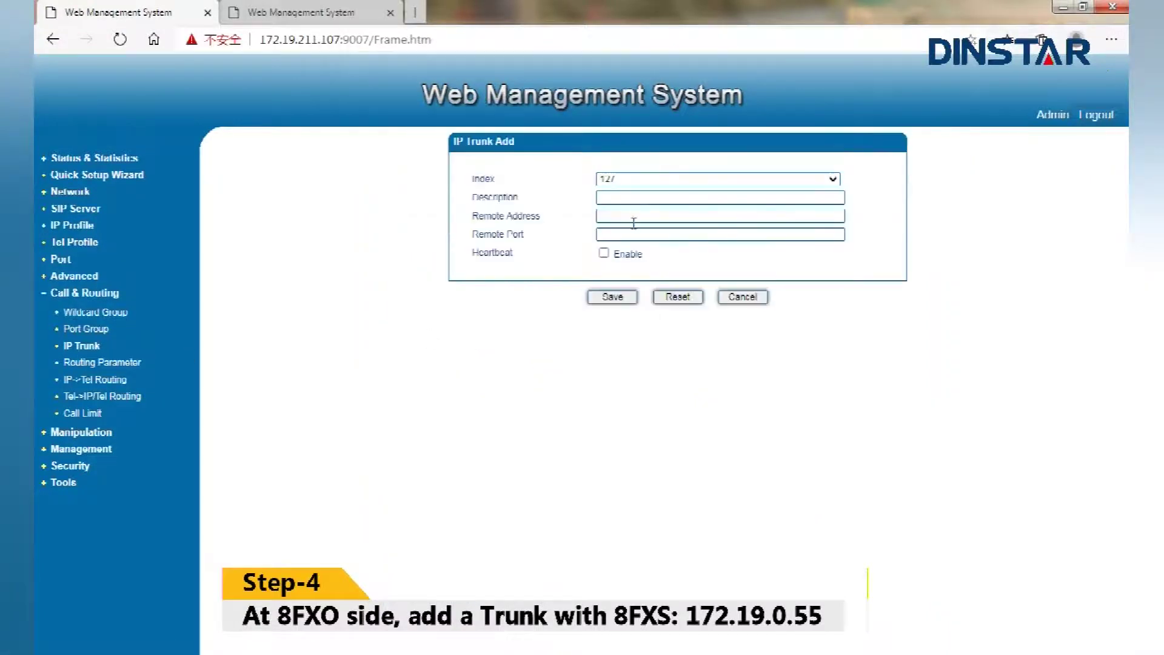
pyautogui.click(625, 198)
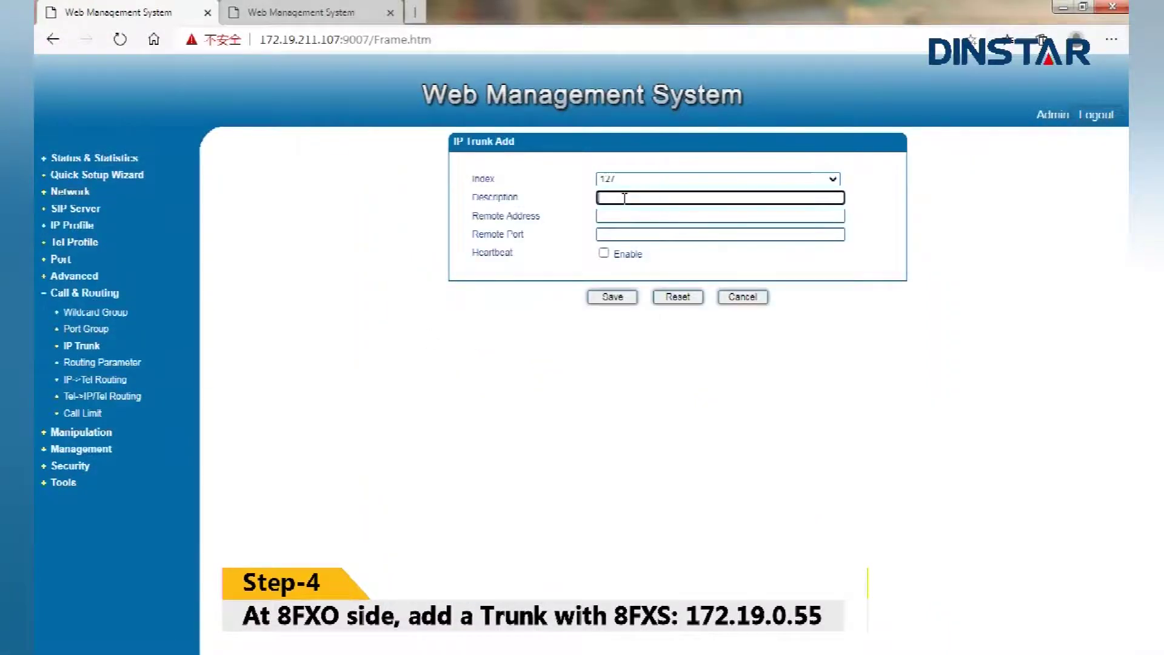
pyautogui.write('Trunk F')
pyautogui.click(624, 214)
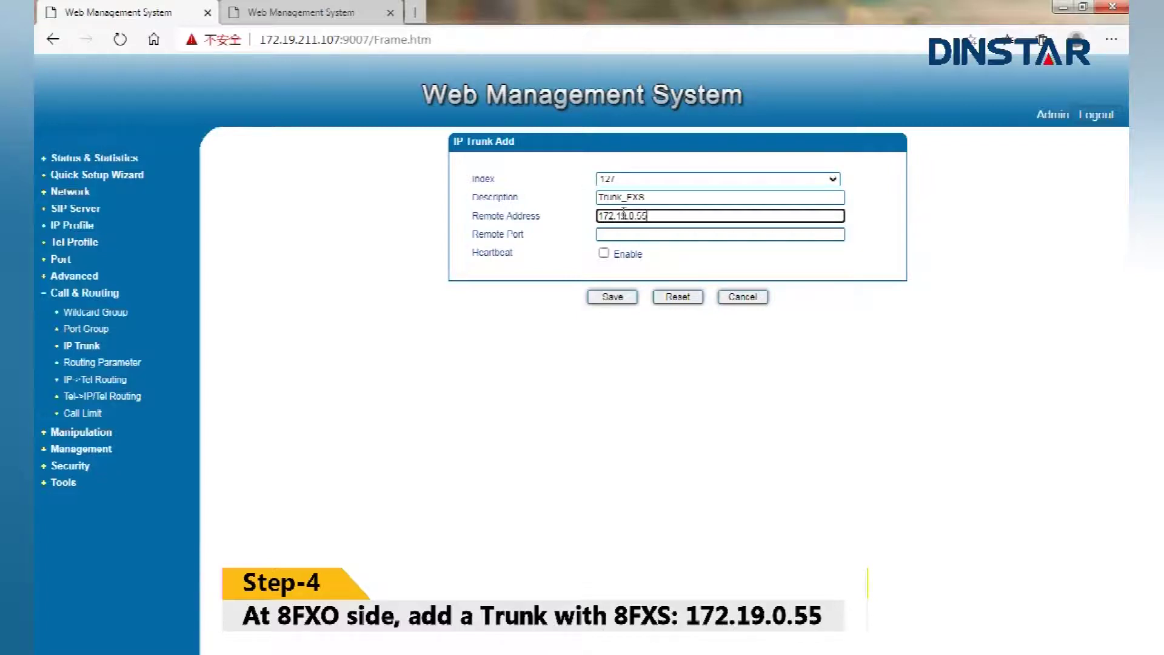
pyautogui.click(640, 233)
pyautogui.write('5060')
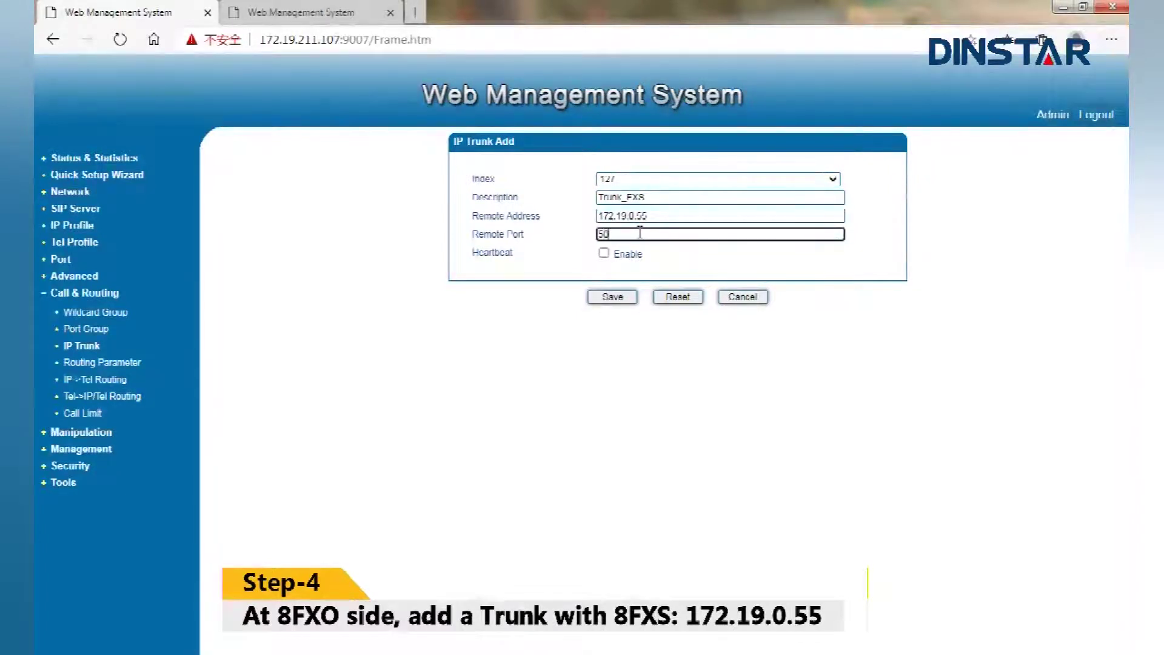
pyautogui.click(622, 298)
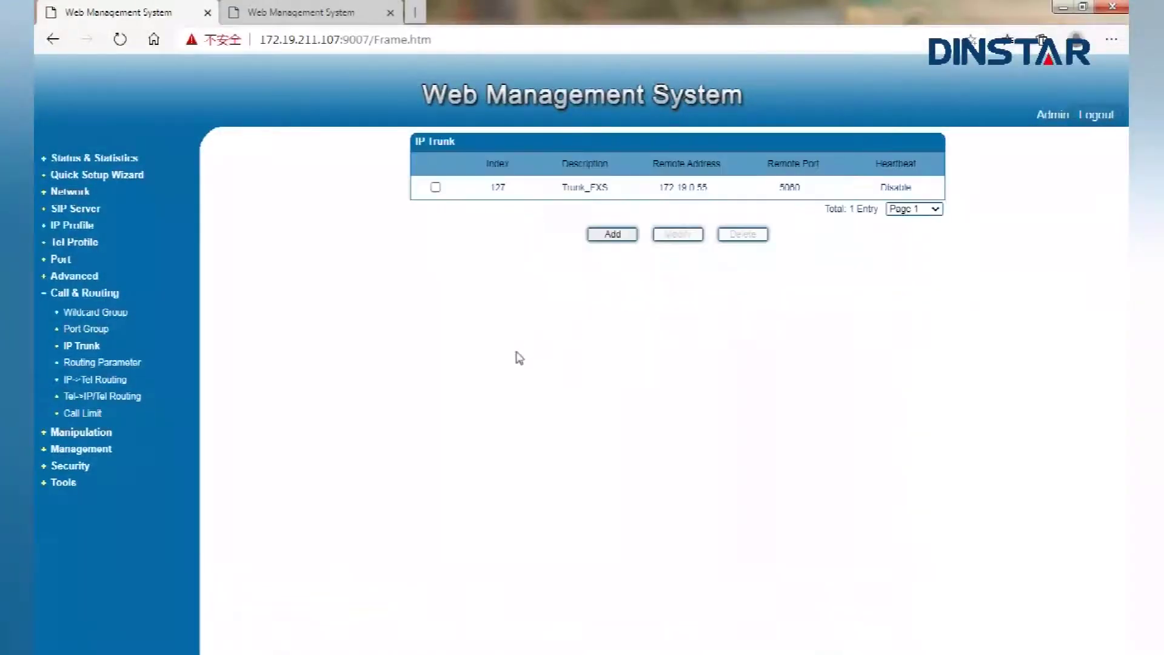
# Begin a batch of IP->Tel routes starting at index 120, described FXS->FXO
pyautogui.click(109, 382)
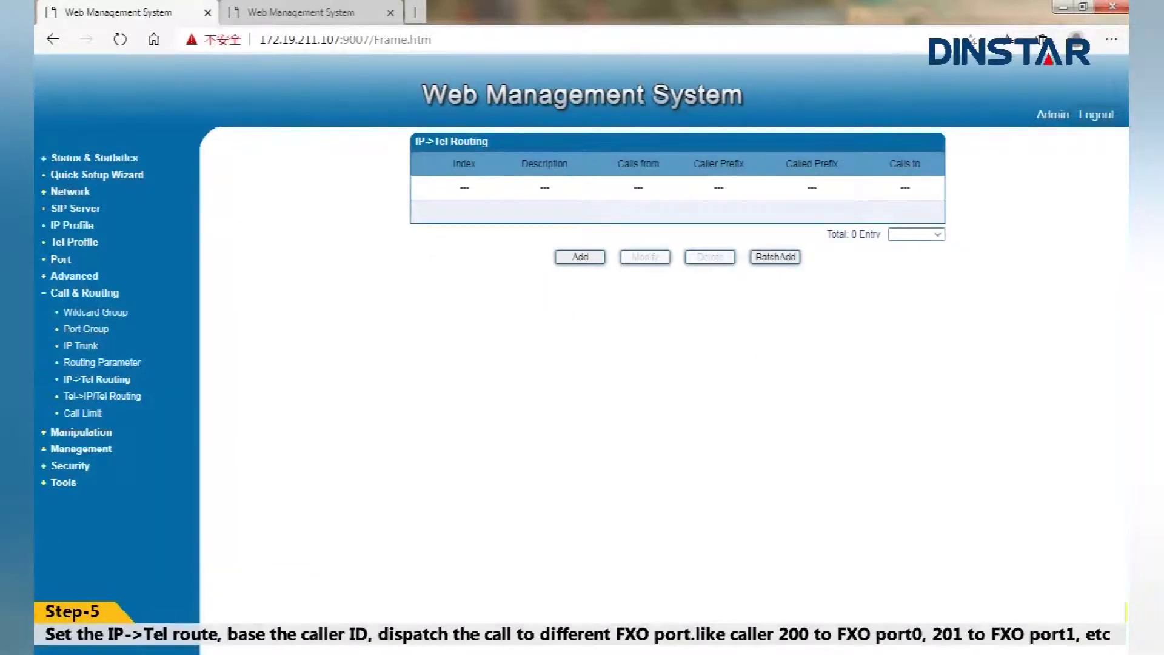
pyautogui.click(779, 258)
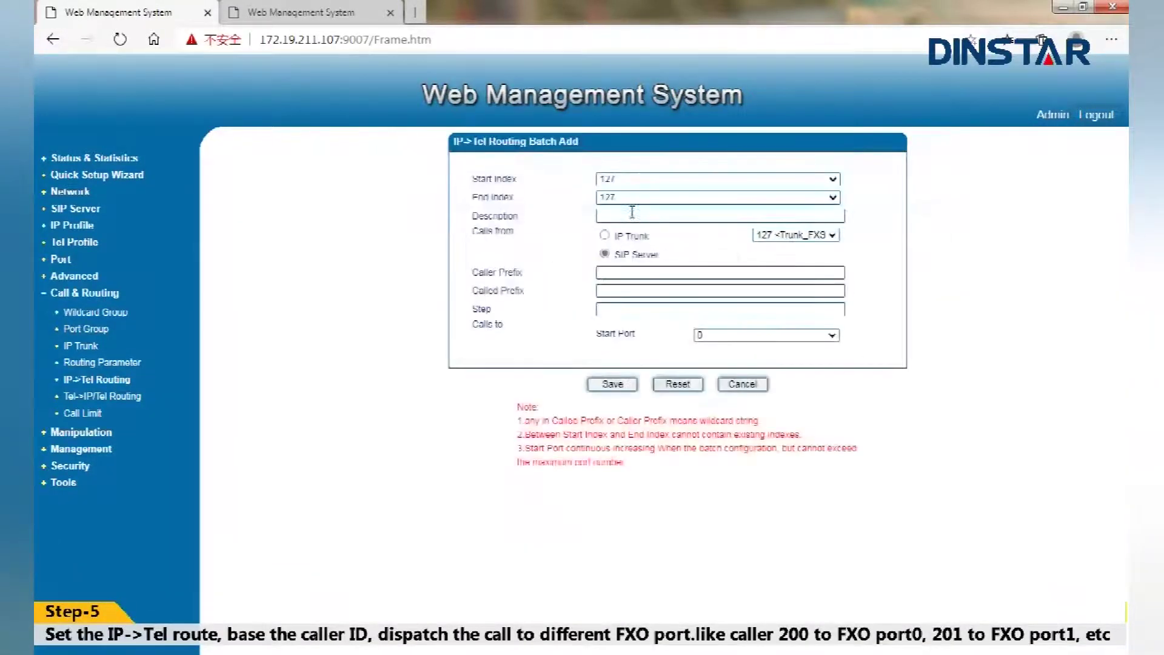
pyautogui.click(638, 198)
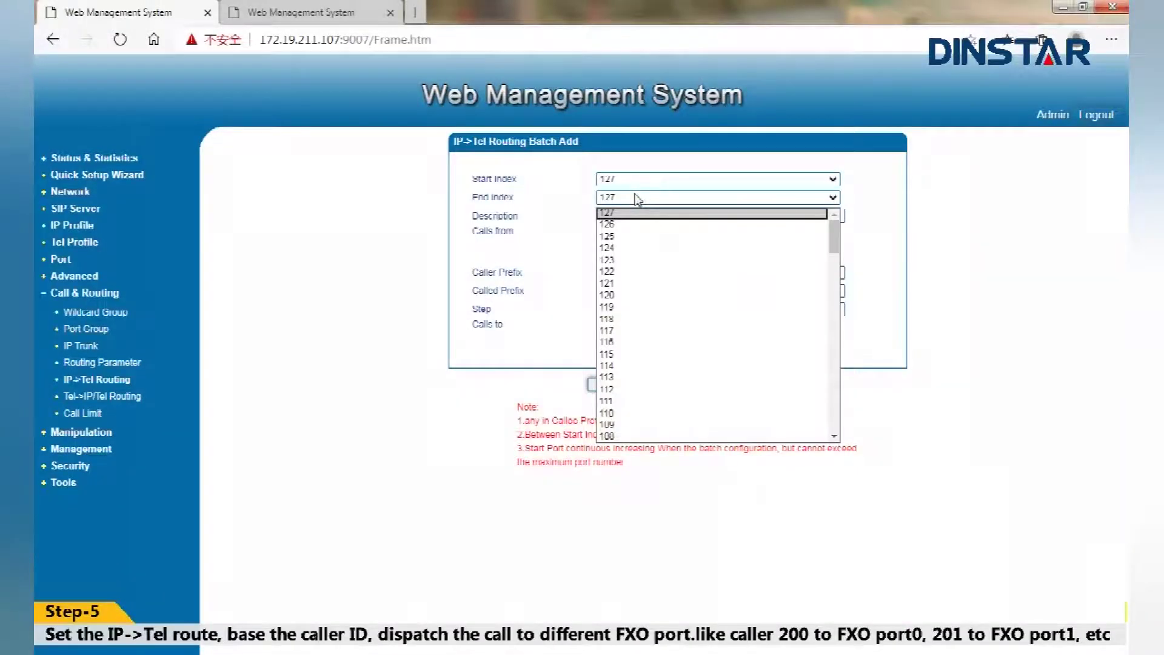
pyautogui.click(639, 180)
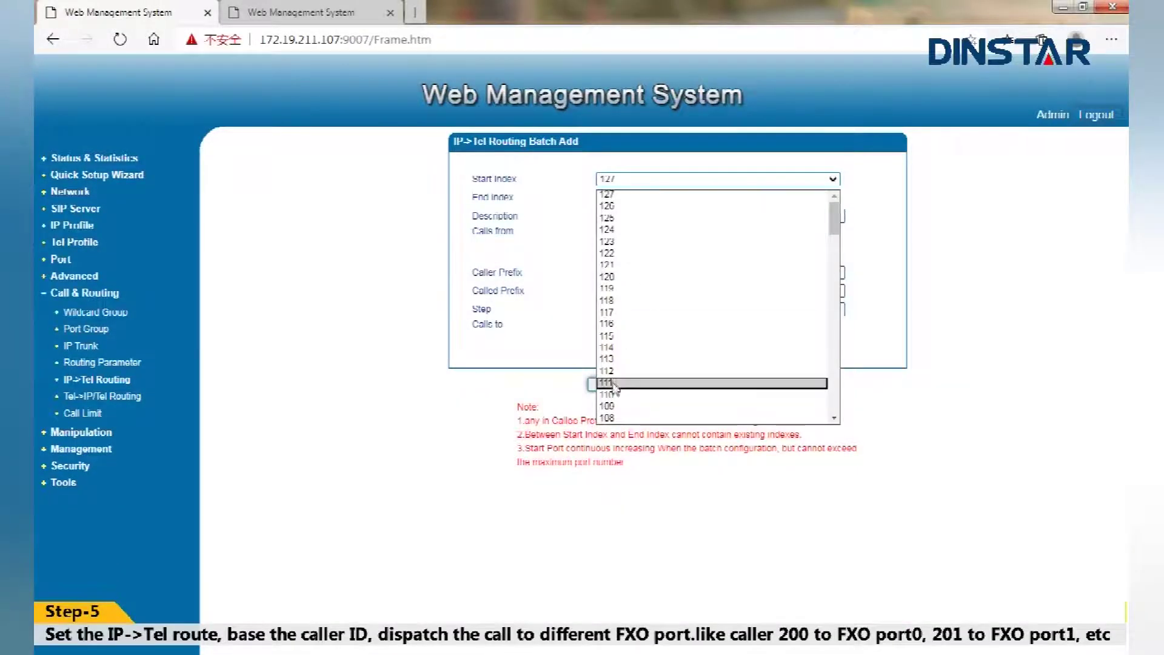
pyautogui.click(618, 278)
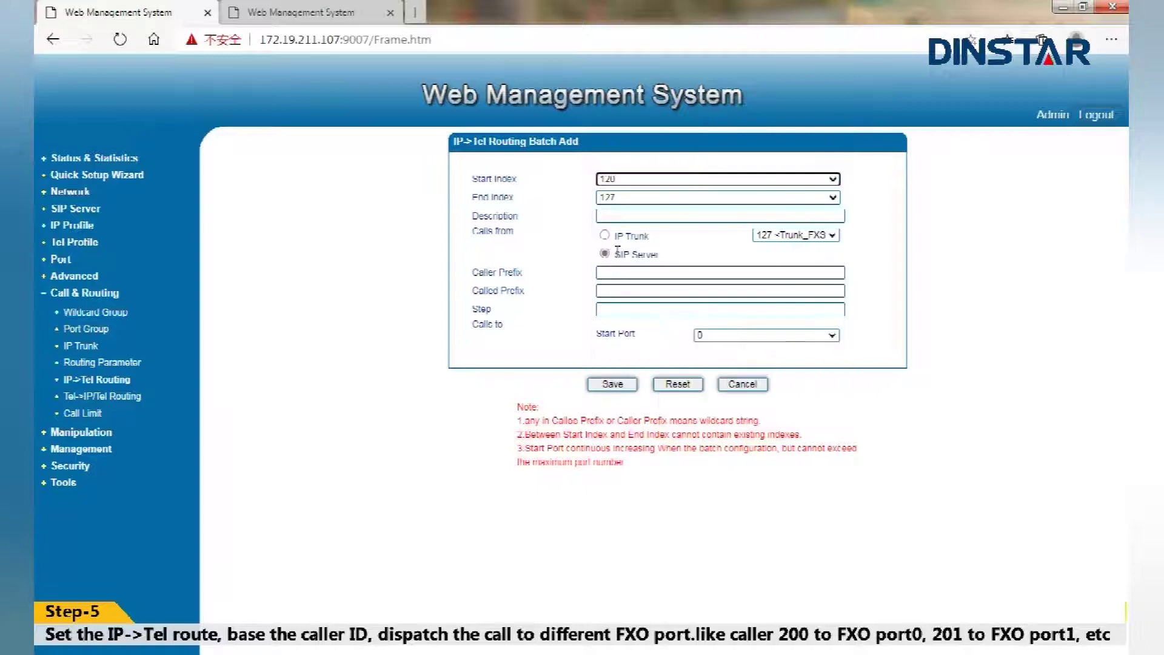
pyautogui.click(616, 217)
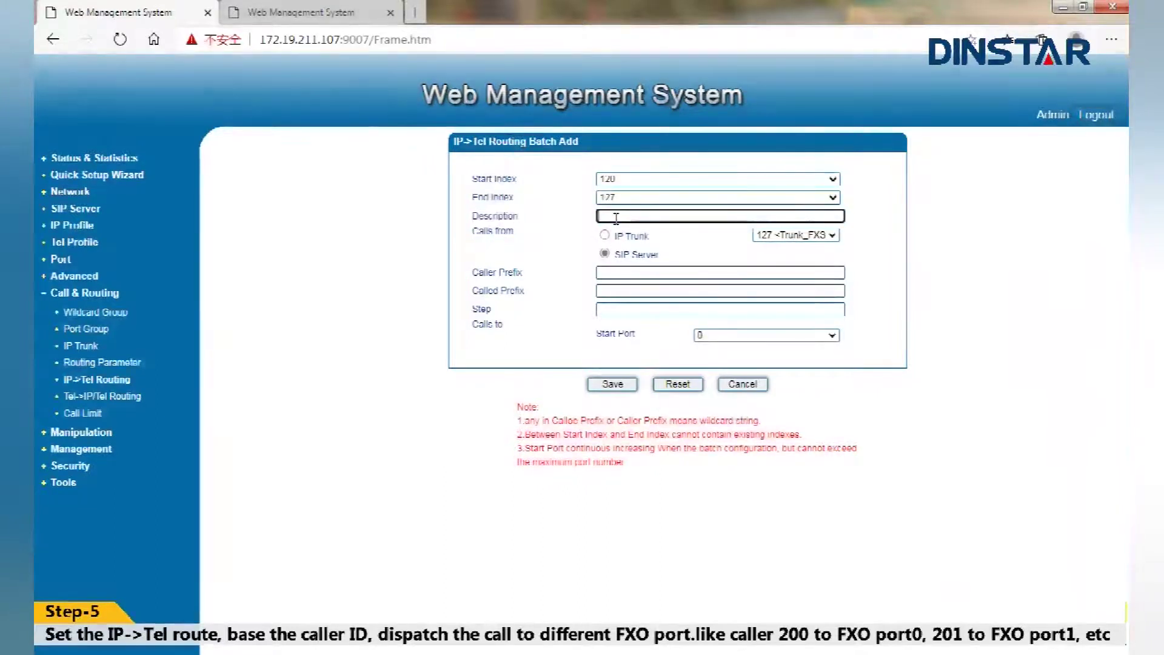
pyautogui.write('FXS->FXO')
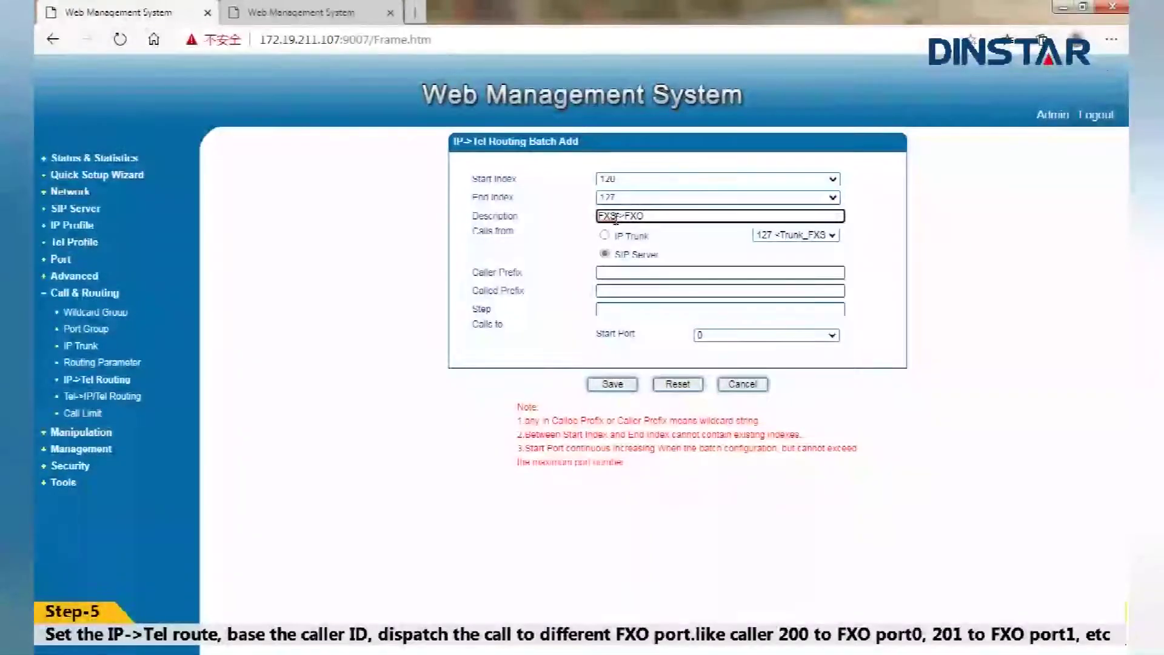
# Take the batch's calls from Trunk_FXS with caller prefix 200 stepping by 1, and save
pyautogui.click(612, 237)
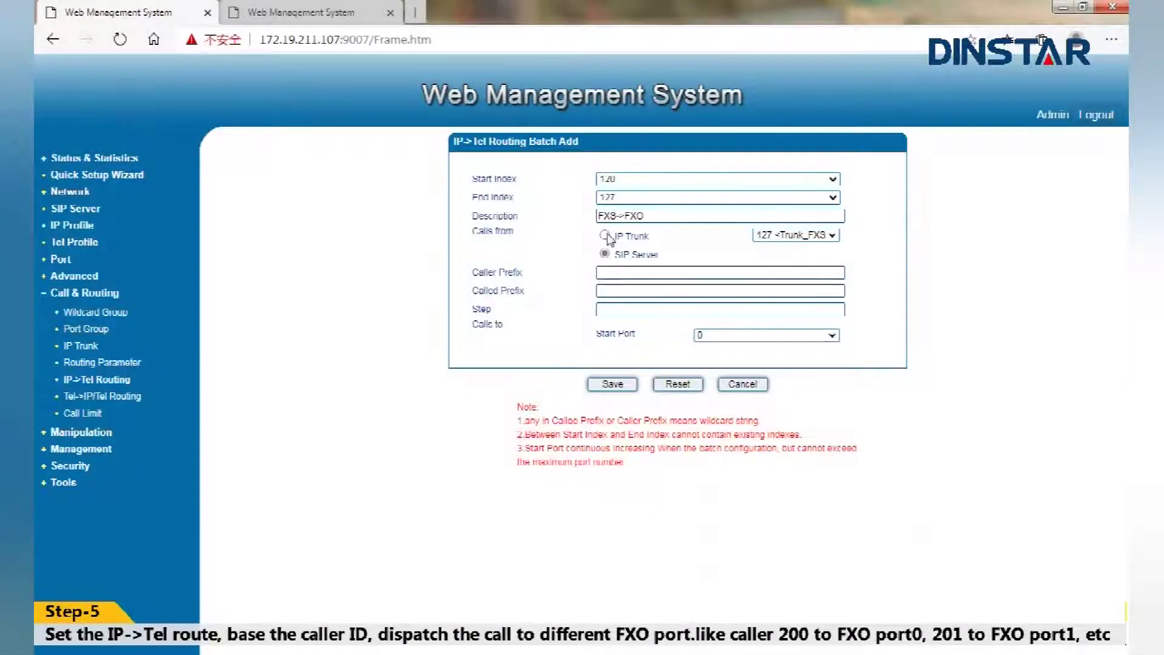
pyautogui.click(609, 272)
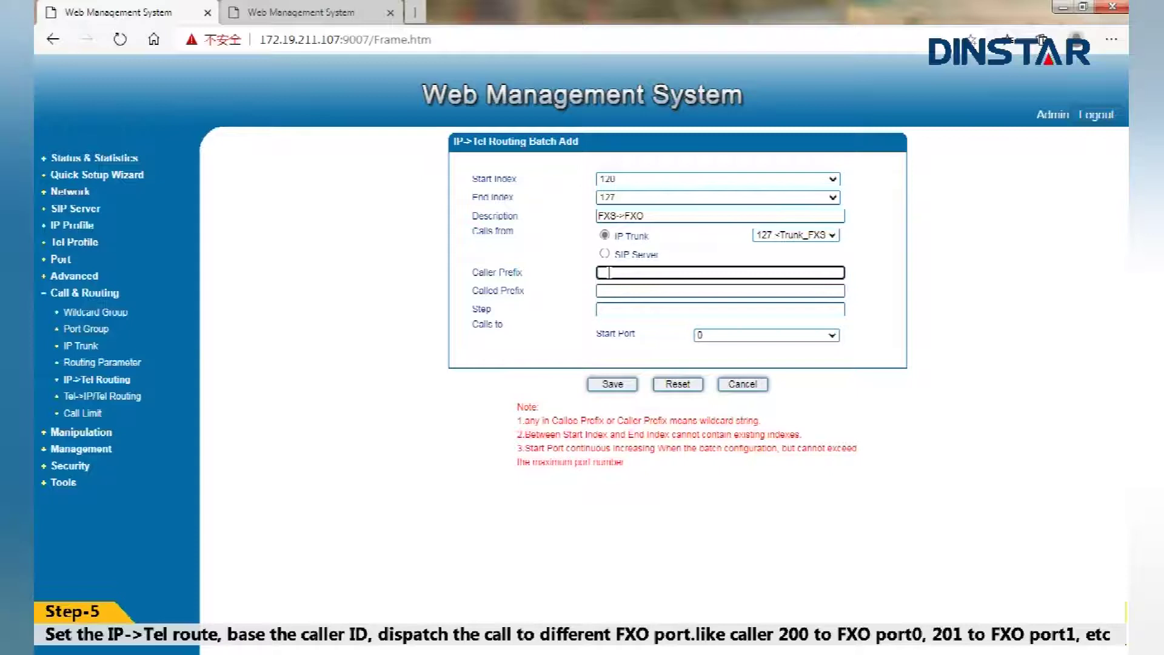
pyautogui.write('200')
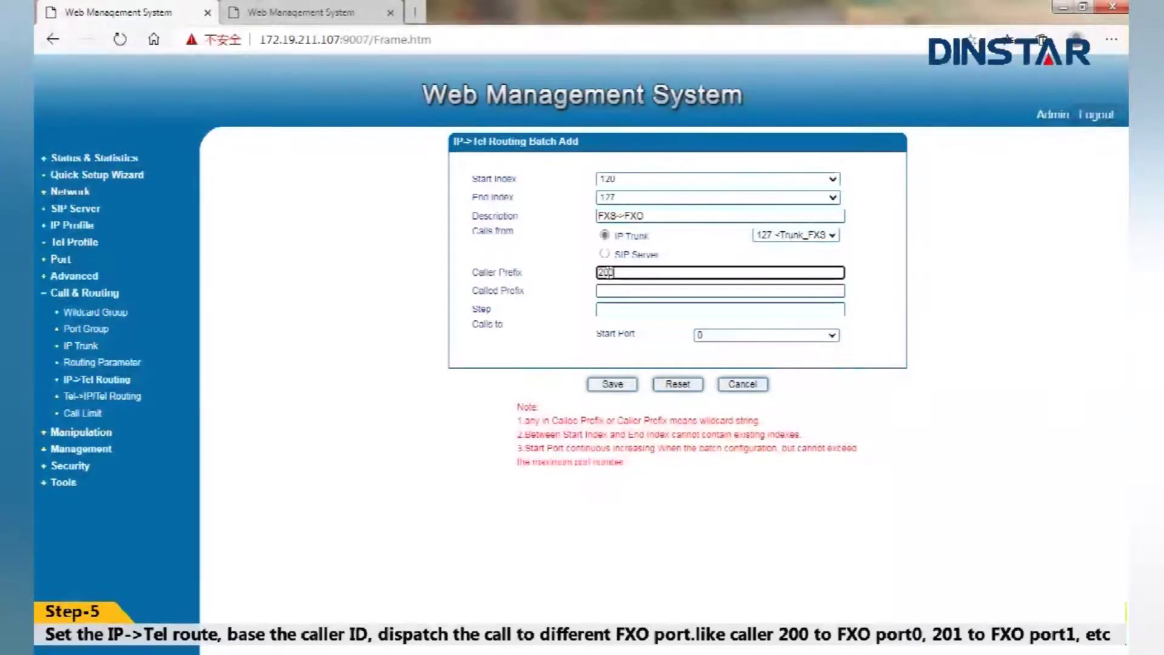
pyautogui.press('Tab')
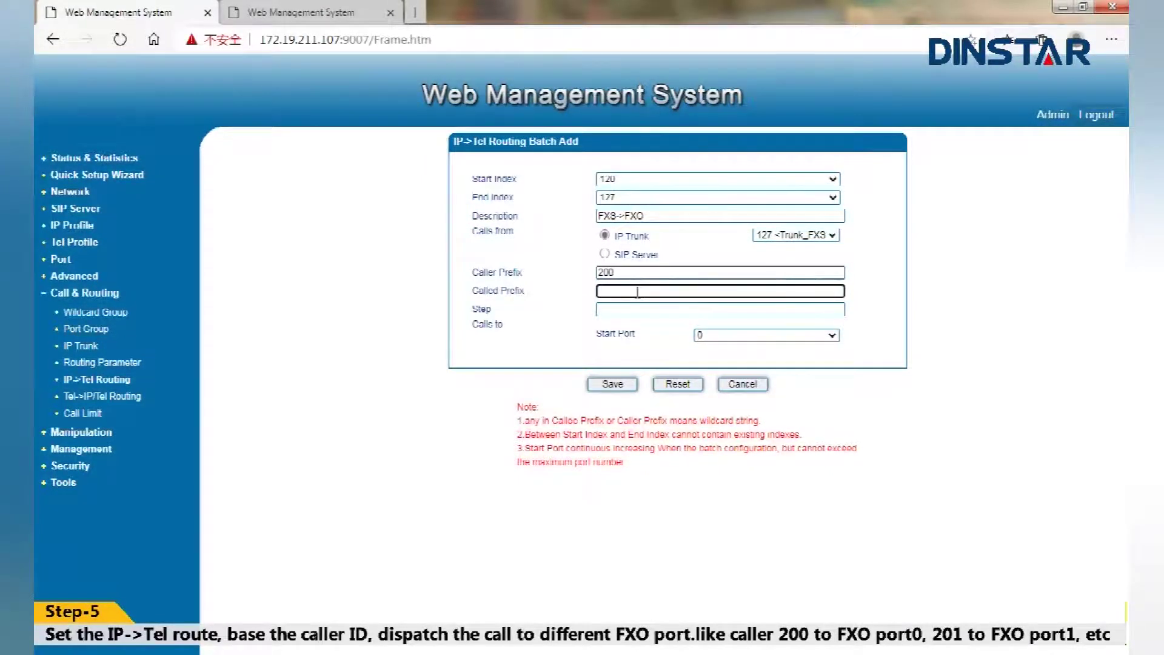
pyautogui.click(642, 310)
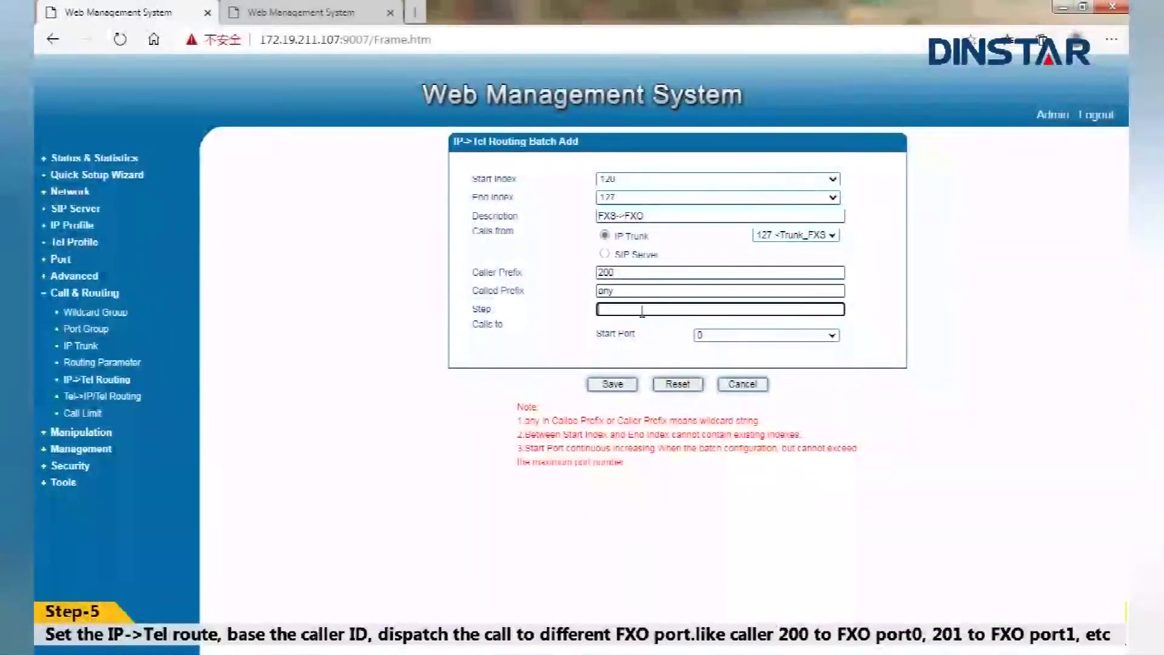
pyautogui.click(619, 384)
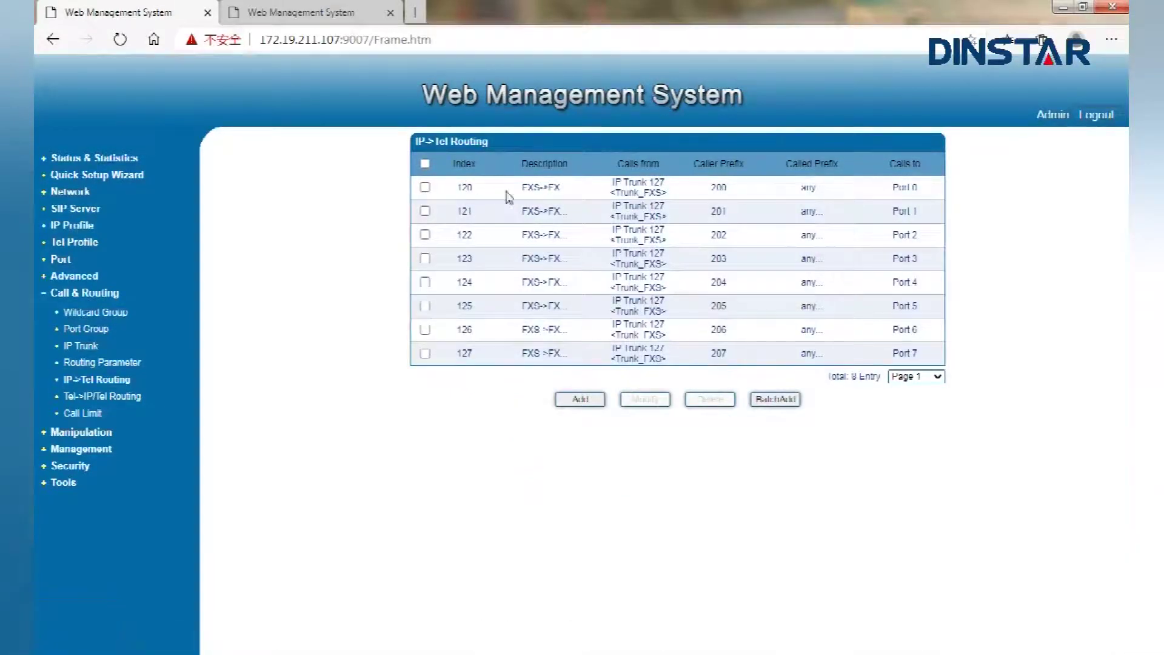
# Verify routes 120, 121, 122 and 127 map caller prefixes 200, 201, 202, 207 to ports 0, 1, 2, 7
pyautogui.doubleClick(716, 188)
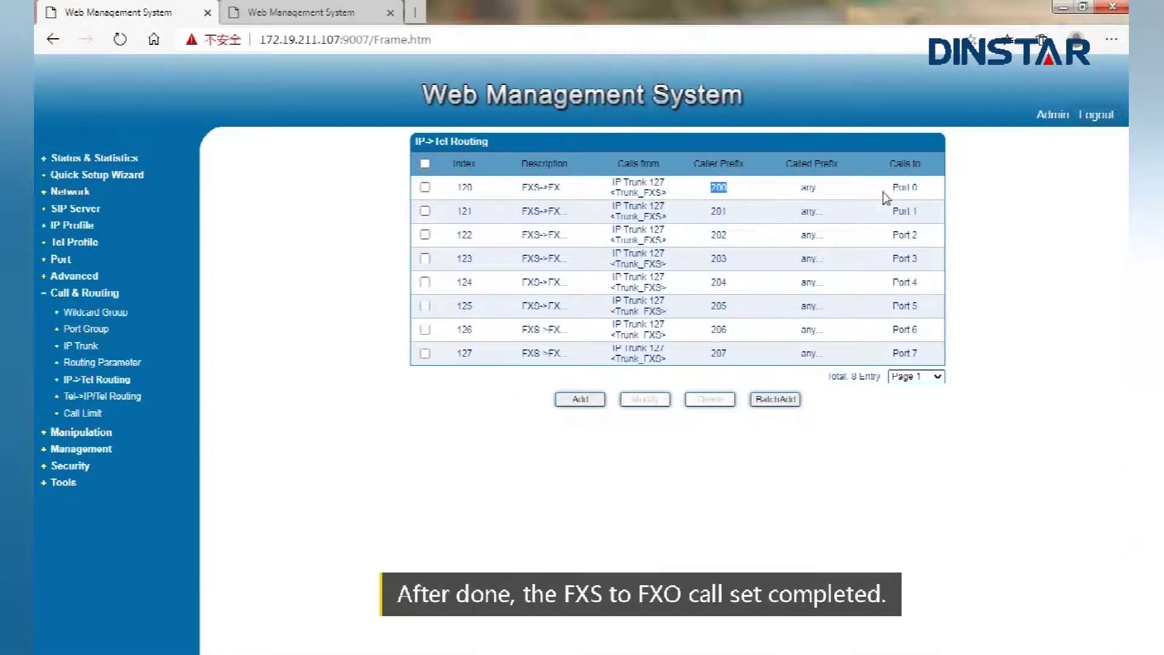
pyautogui.moveTo(894, 188); pyautogui.dragTo(920, 188)
pyautogui.doubleClick(716, 210)
pyautogui.moveTo(893, 211); pyautogui.dragTo(922, 238)
pyautogui.doubleClick(716, 234)
pyautogui.doubleClick(719, 353)
pyautogui.moveTo(898, 353); pyautogui.dragTo(930, 357)
pyautogui.click(857, 402)
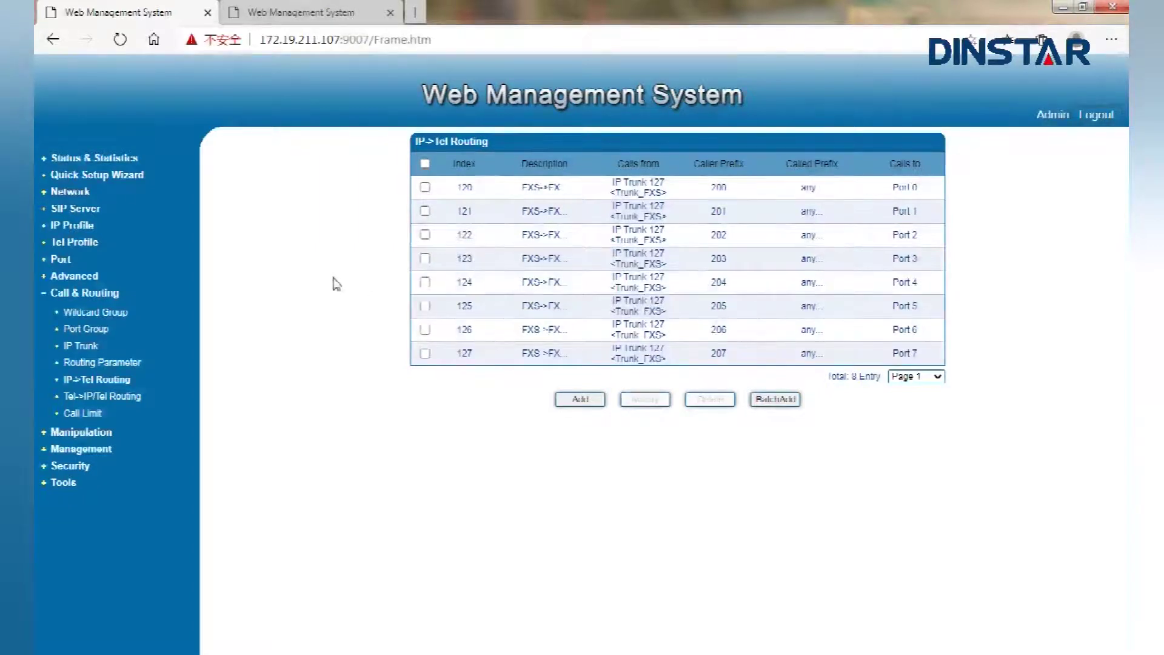
# Batch-add FXO accounts for ports 0–7 with SIP User ID and Authenticate ID 000 and a password
pyautogui.click(64, 265)
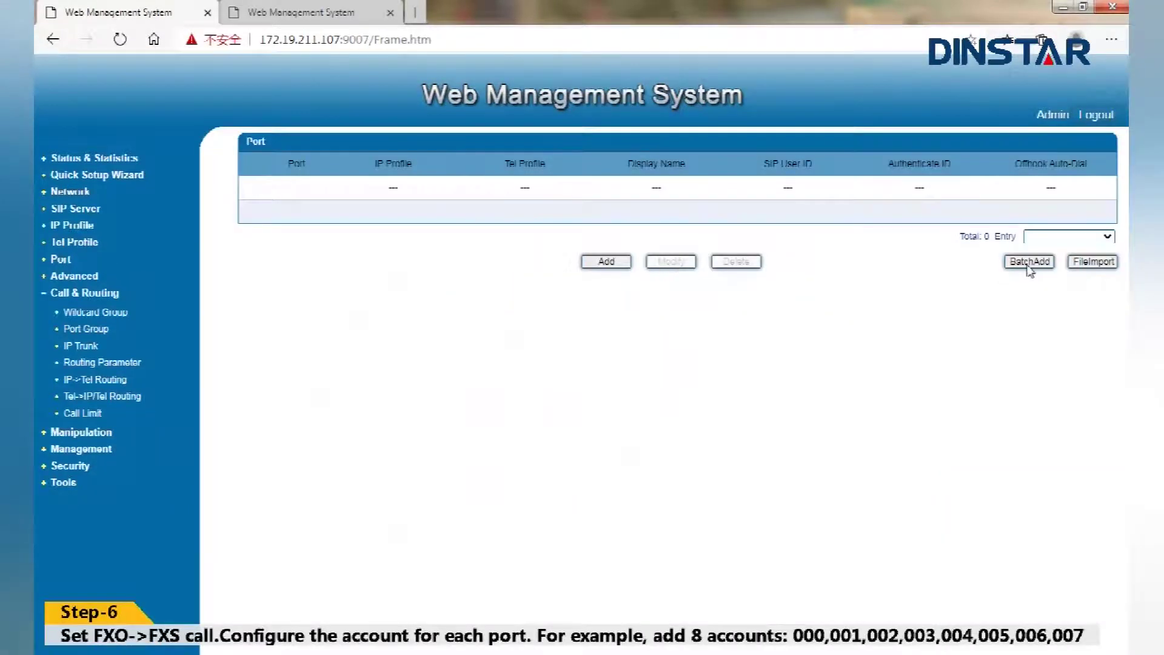
pyautogui.click(1027, 267)
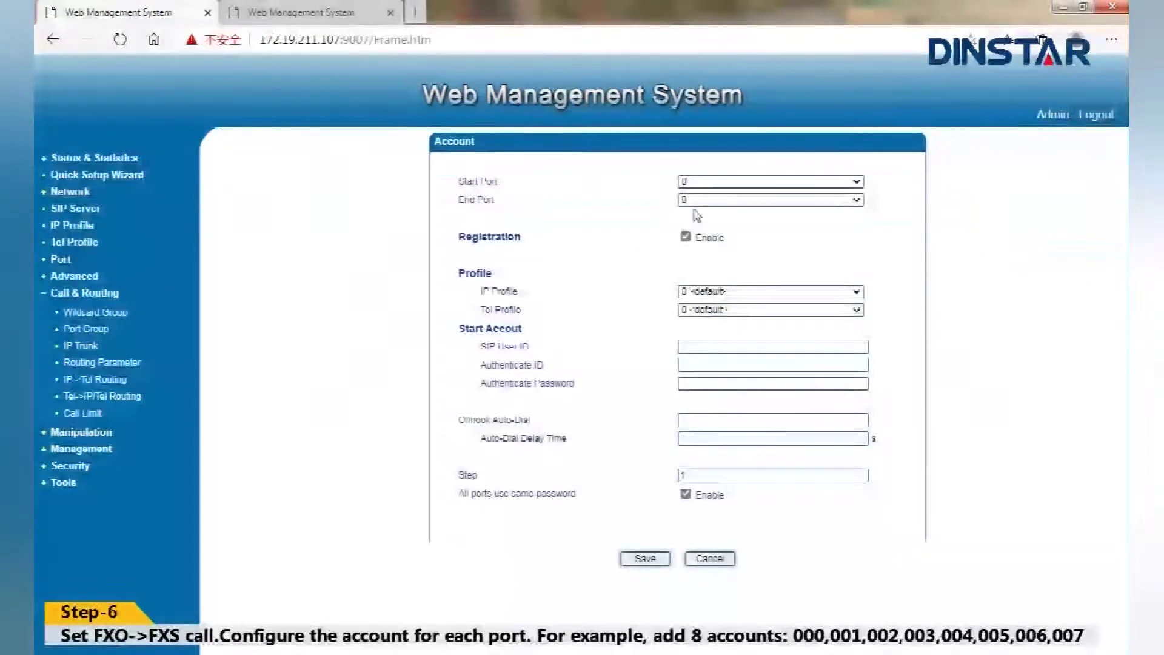
pyautogui.click(696, 204)
pyautogui.click(697, 297)
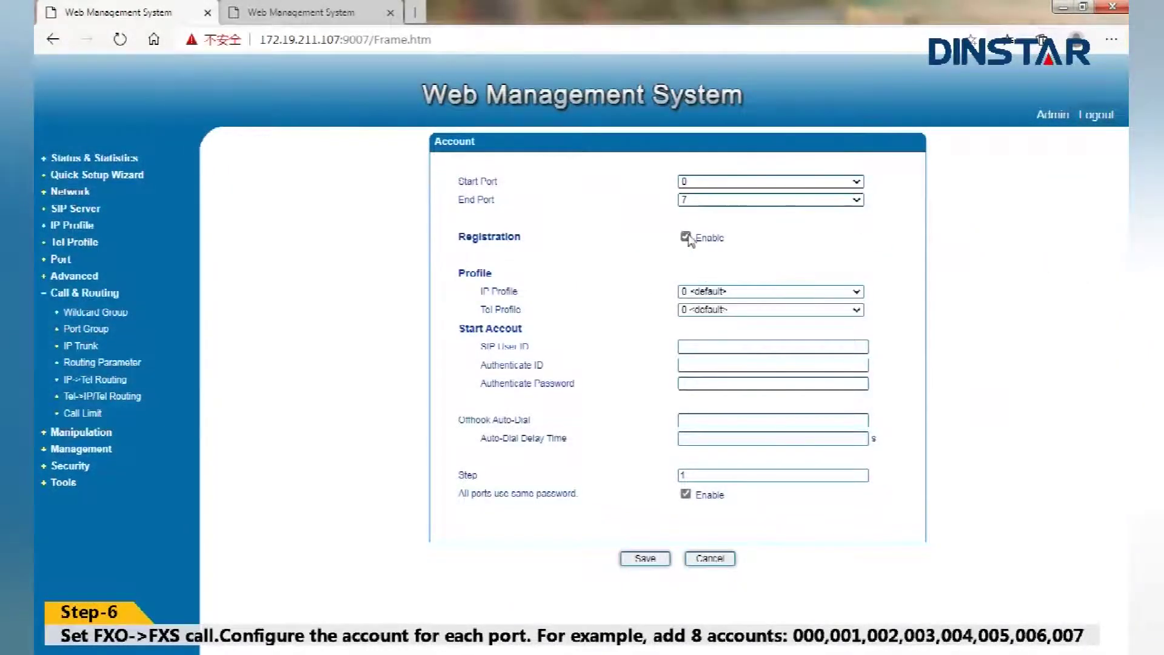
pyautogui.click(699, 346)
pyautogui.write('000')
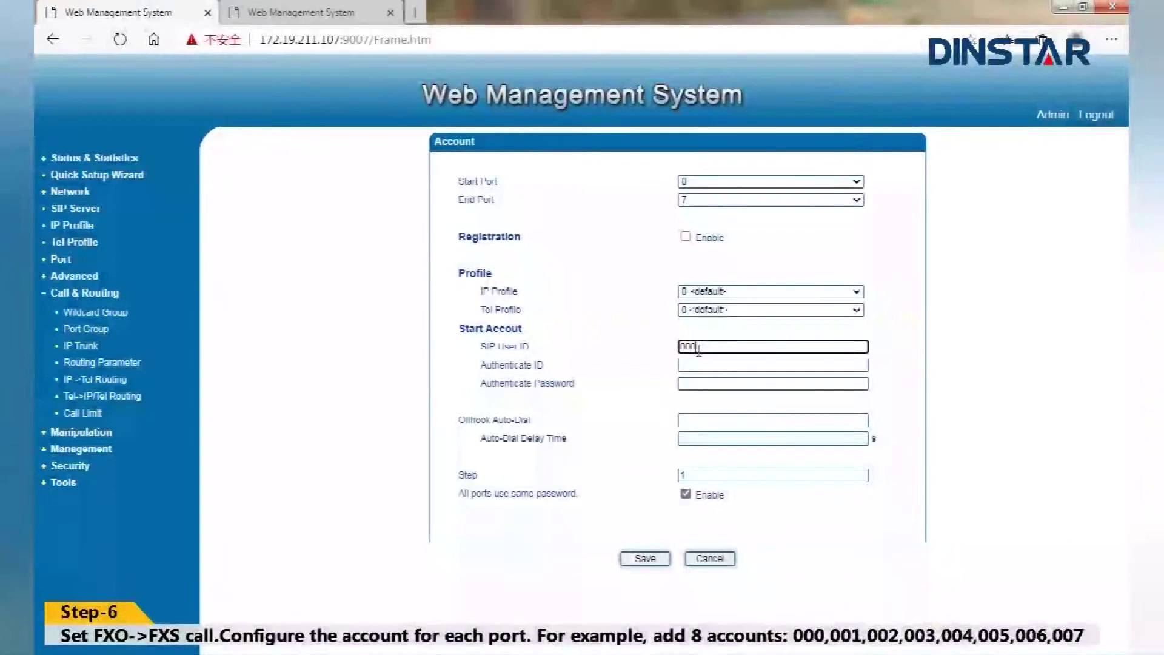
pyautogui.click(697, 365)
pyautogui.write('000')
pyautogui.click(696, 384)
pyautogui.write('0')
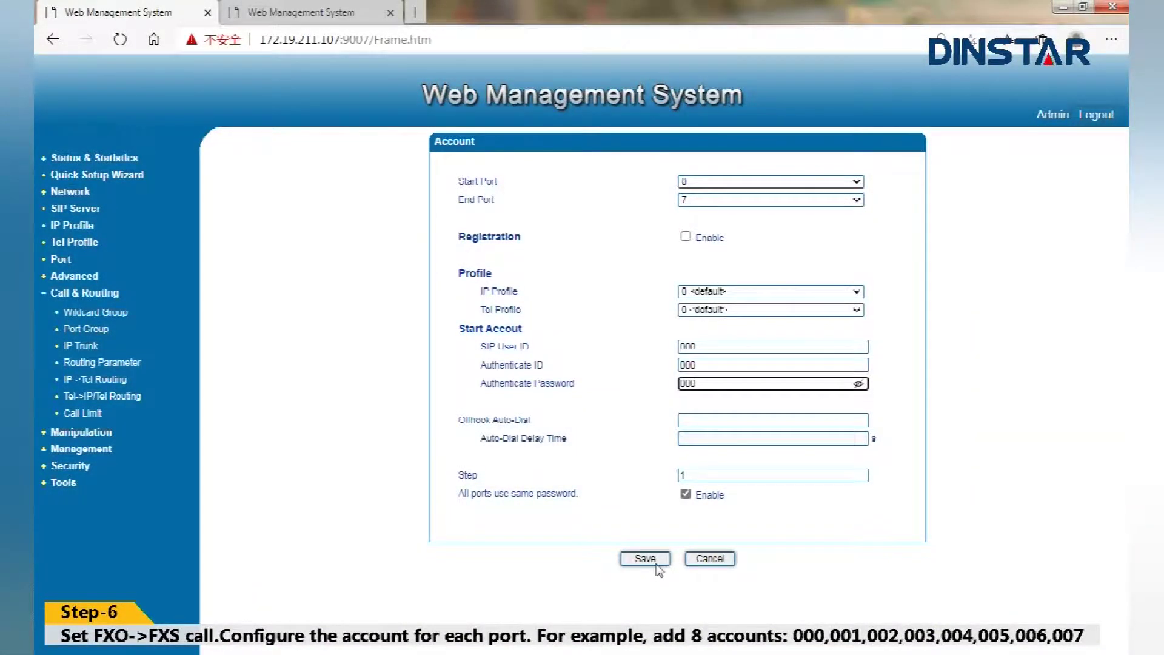
# Set offhook auto-dial to 200 with a 0-second delay and save the accounts
pyautogui.click(691, 419)
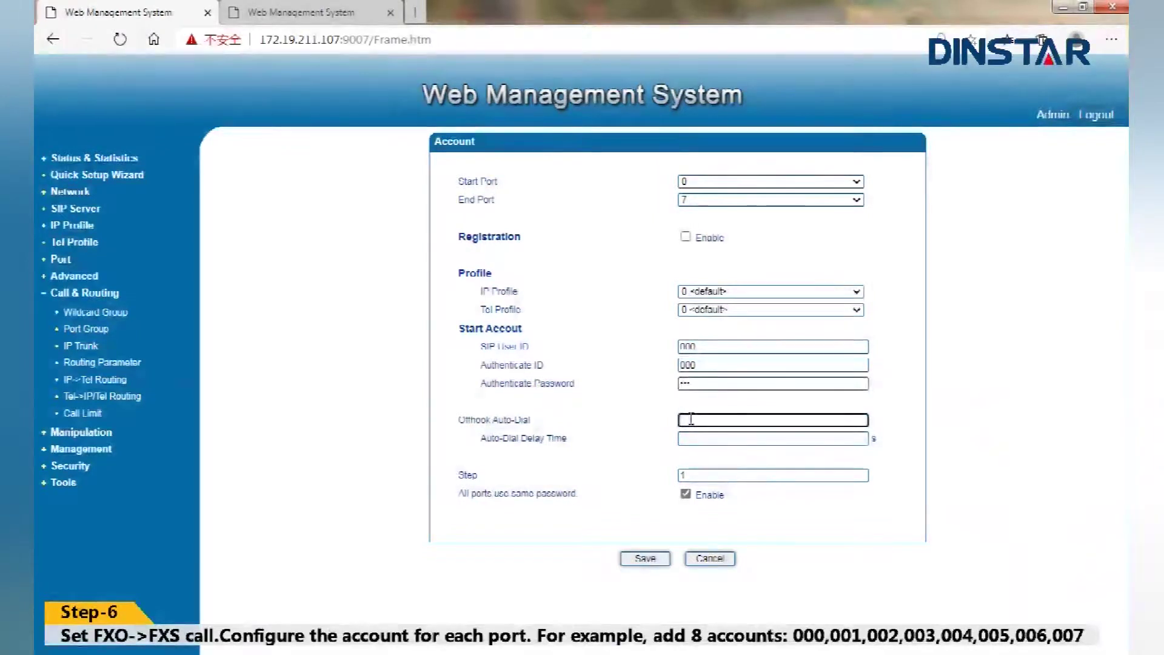
pyautogui.write('200')
pyautogui.click(694, 439)
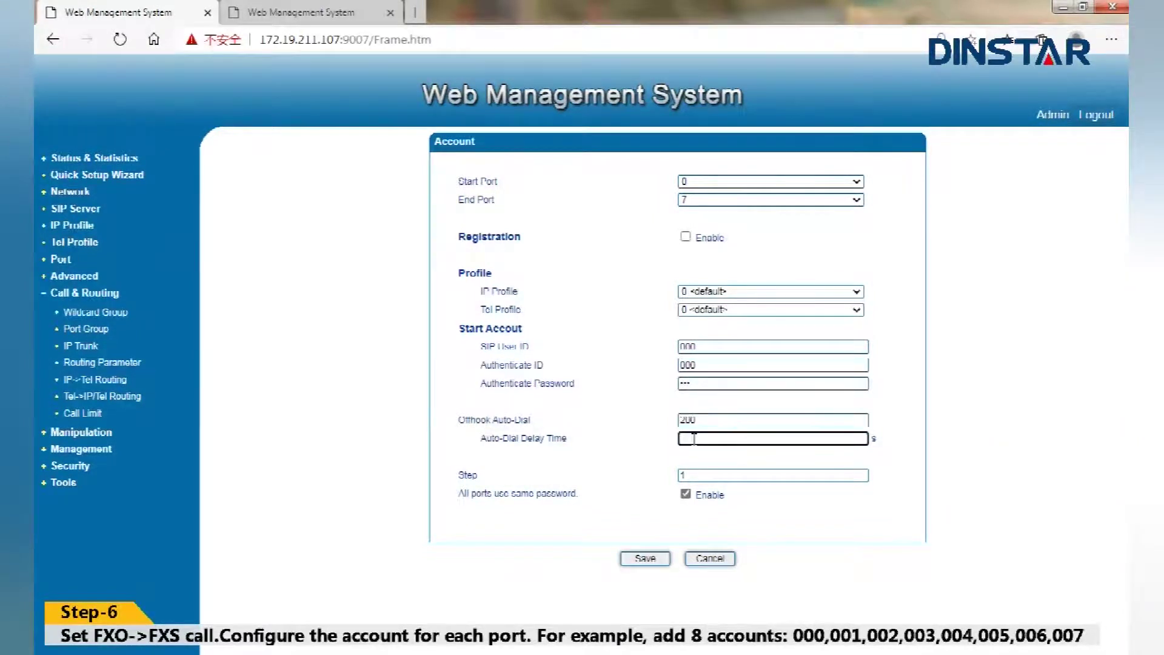
pyautogui.write('0')
pyautogui.click(657, 563)
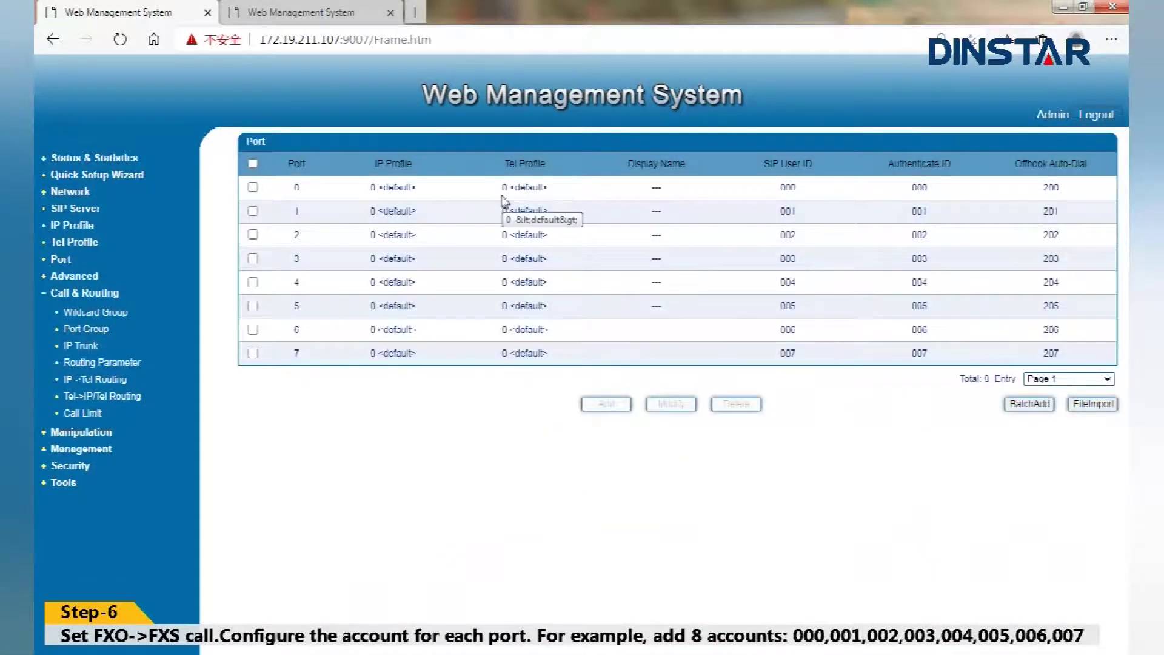
# Check that ports 0, 1, 2 and 7 carry auto-dial numbers 200, 201, 202 and 207
pyautogui.moveTo(275, 193); pyautogui.dragTo(313, 193)
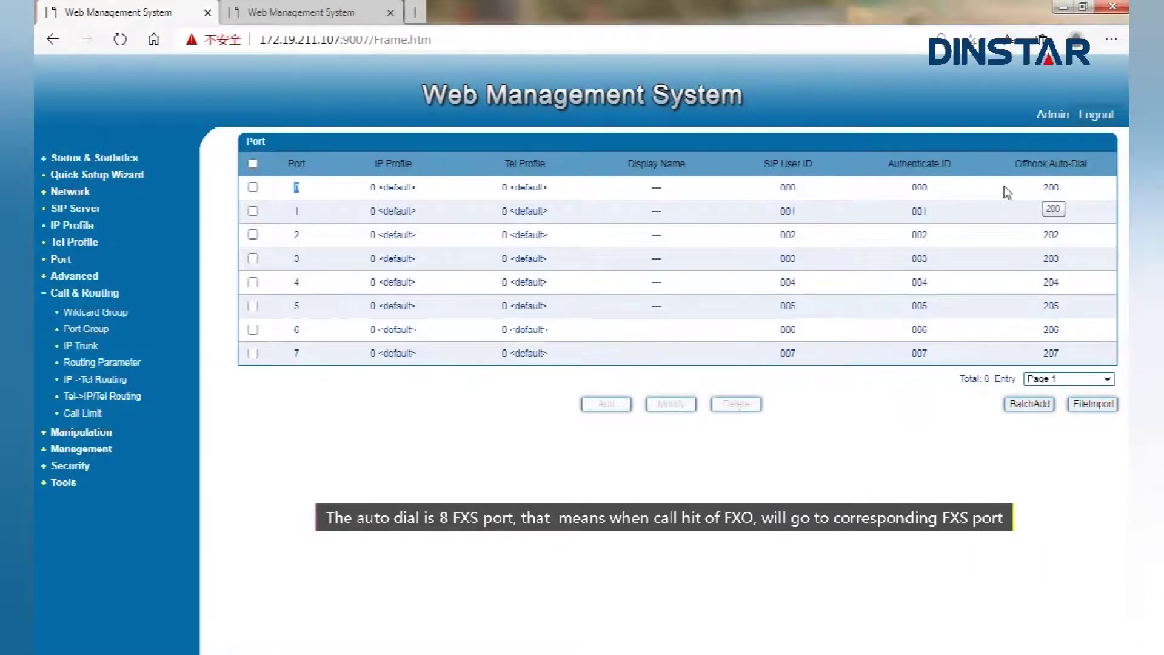
pyautogui.moveTo(1039, 192); pyautogui.dragTo(1063, 192)
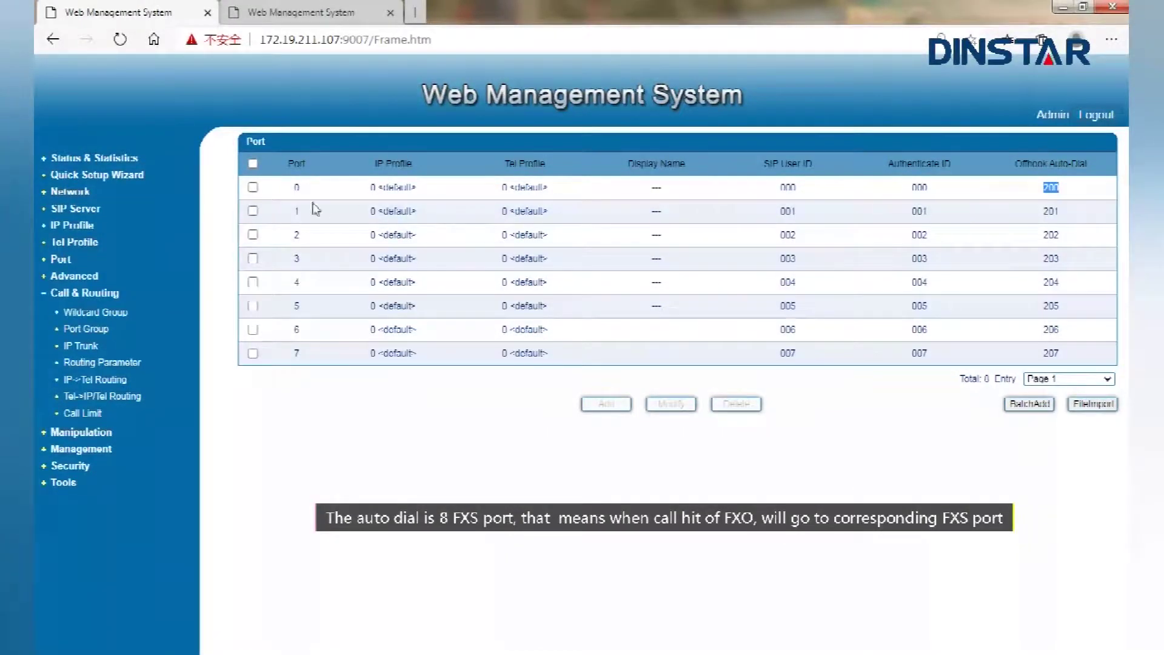
pyautogui.click(296, 214)
pyautogui.moveTo(296, 215); pyautogui.dragTo(314, 216)
pyautogui.moveTo(1039, 212); pyautogui.dragTo(1069, 213)
pyautogui.click(296, 241)
pyautogui.moveTo(1041, 238); pyautogui.dragTo(1074, 242)
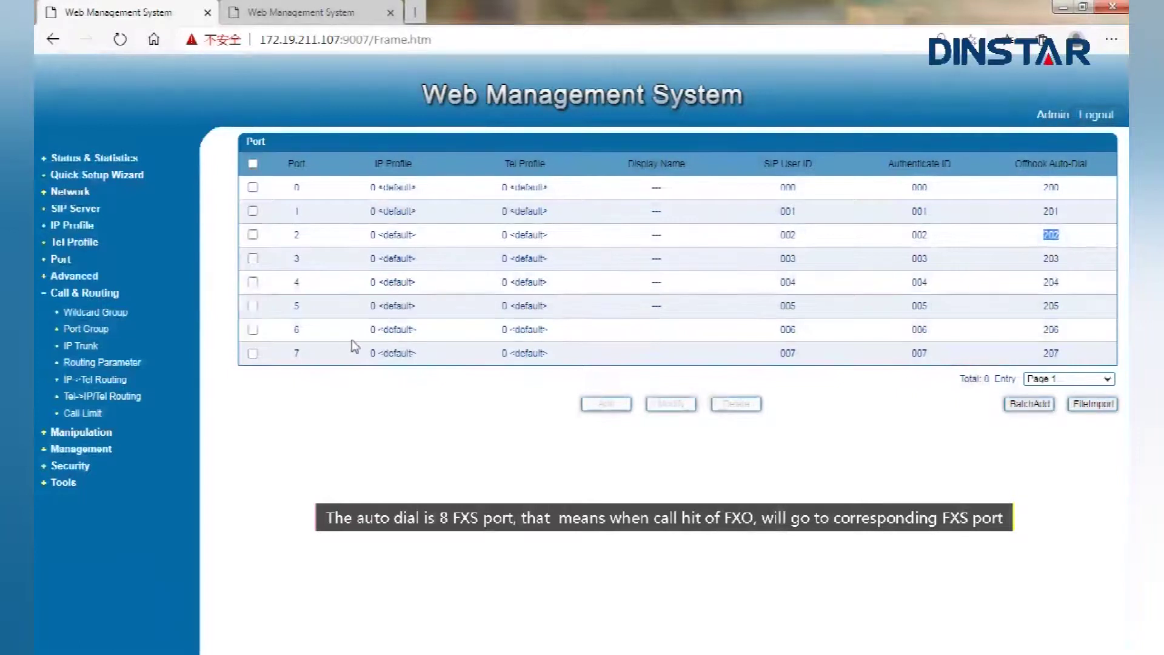
pyautogui.moveTo(295, 352); pyautogui.dragTo(316, 357)
pyautogui.moveTo(1041, 356); pyautogui.dragTo(1078, 362)
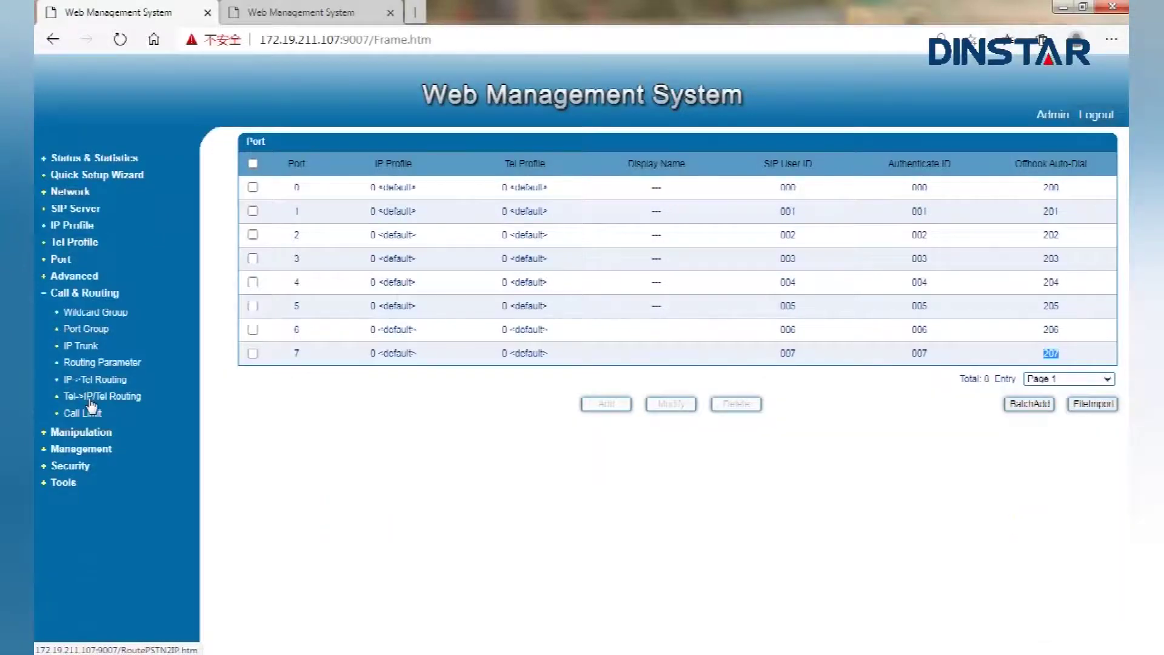
# Start a Tel->IP route described FXO->FXS taking calls from any port
pyautogui.click(91, 398)
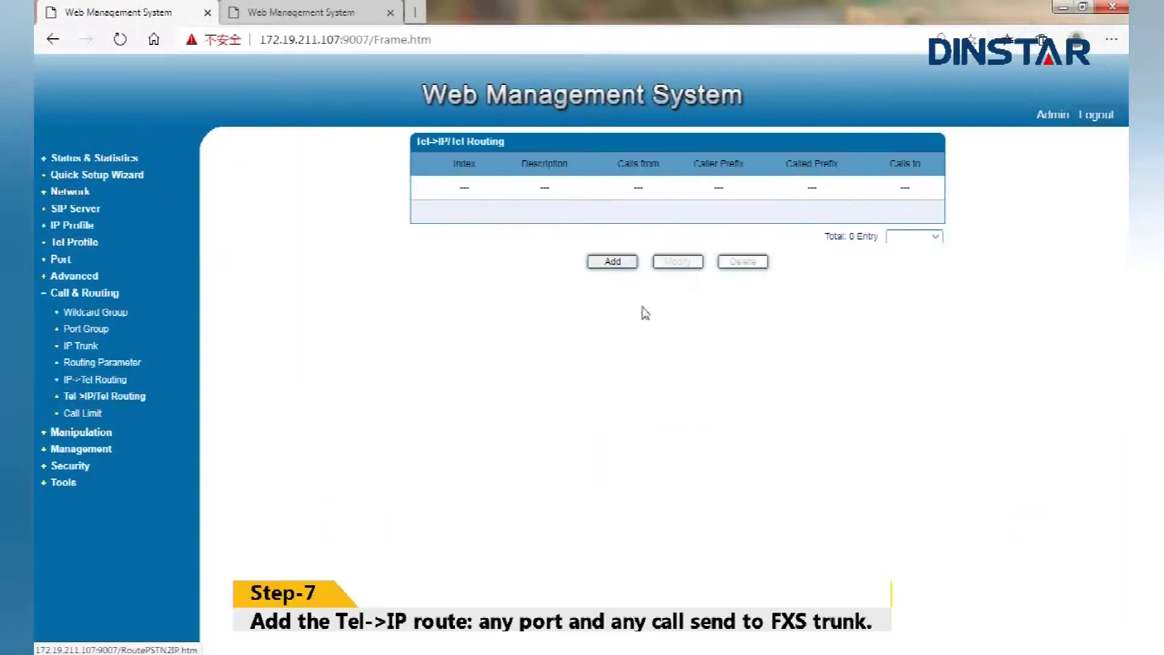
pyautogui.click(623, 265)
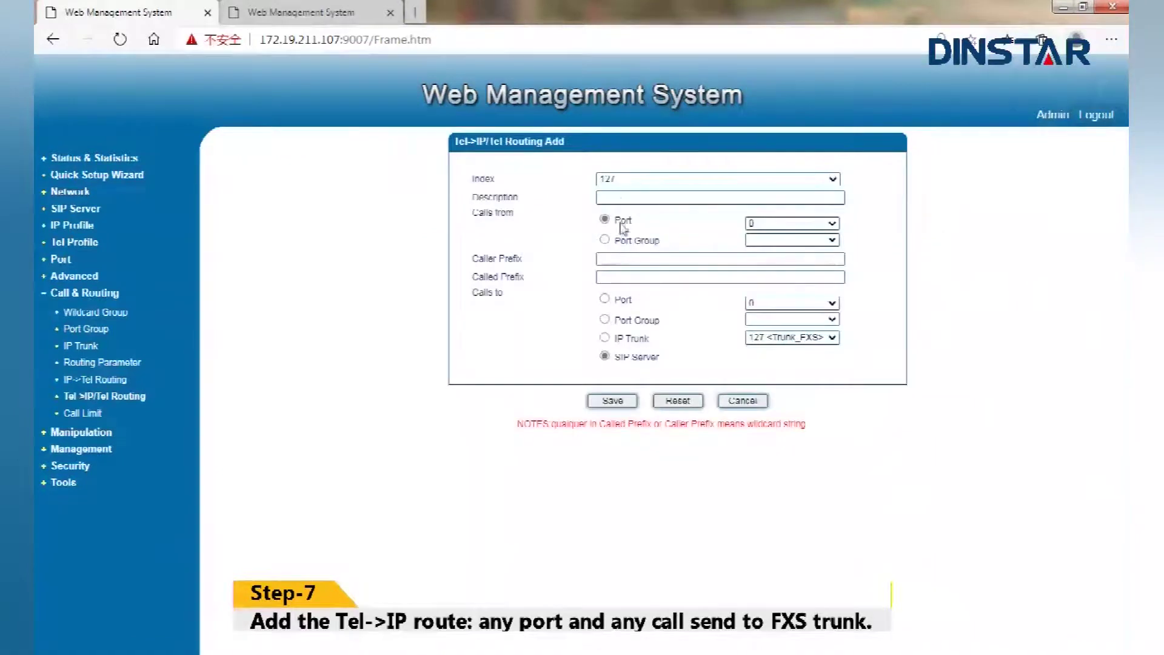
pyautogui.click(618, 197)
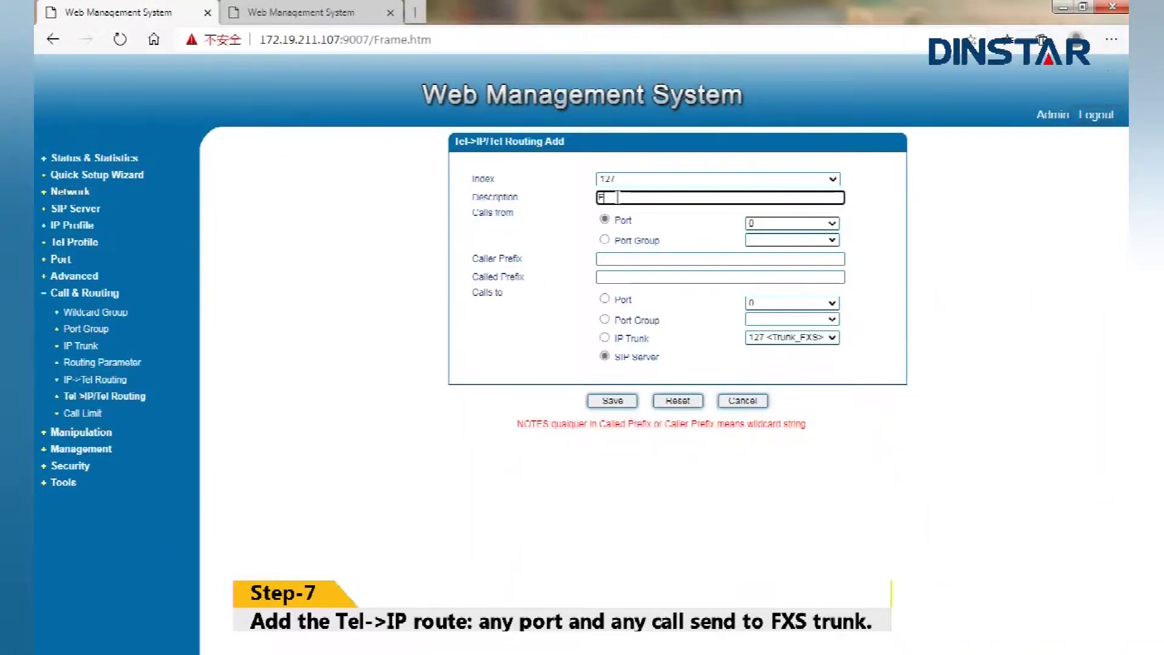
pyautogui.write('FXO')
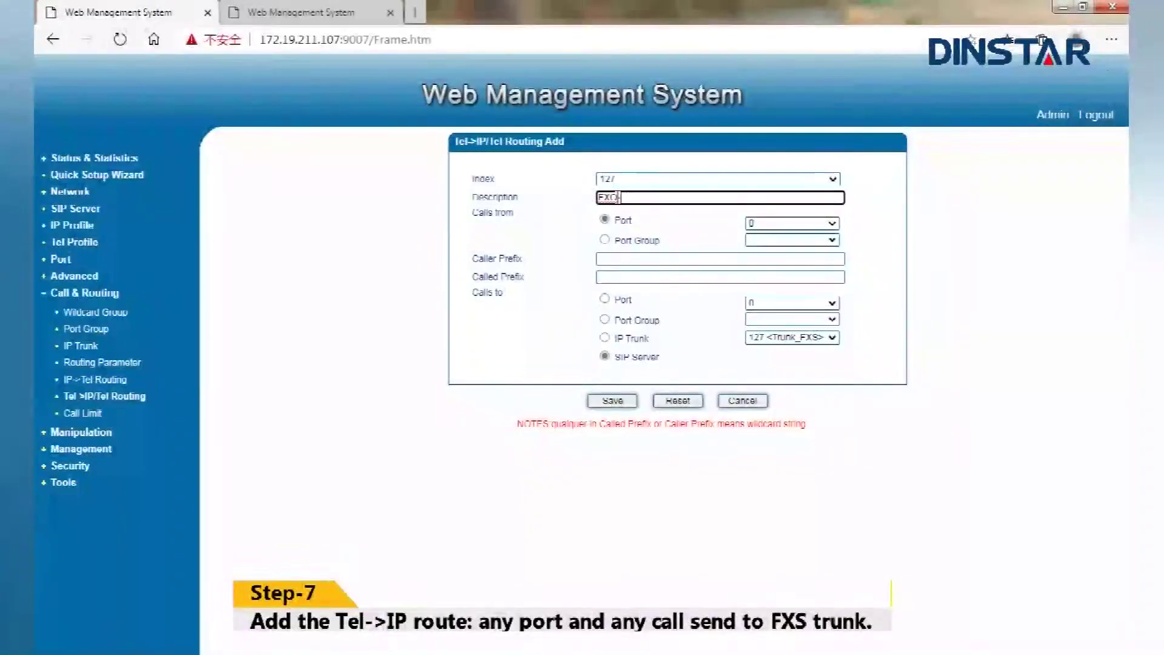
pyautogui.write('->FX')
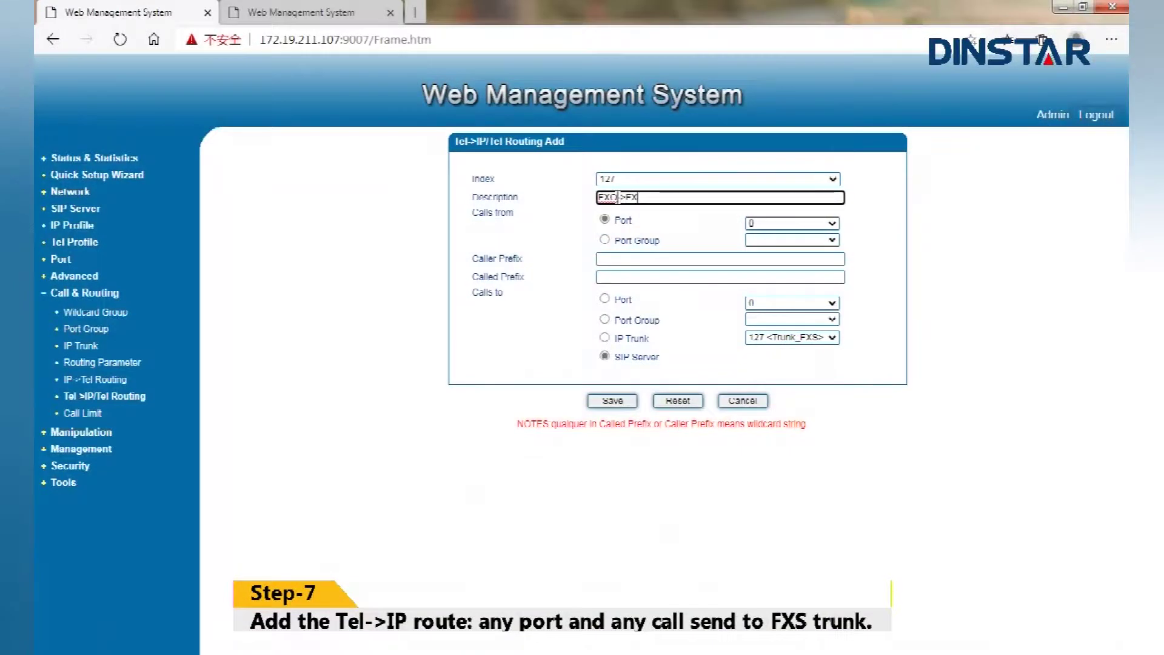
pyautogui.write('S')
pyautogui.click(782, 225)
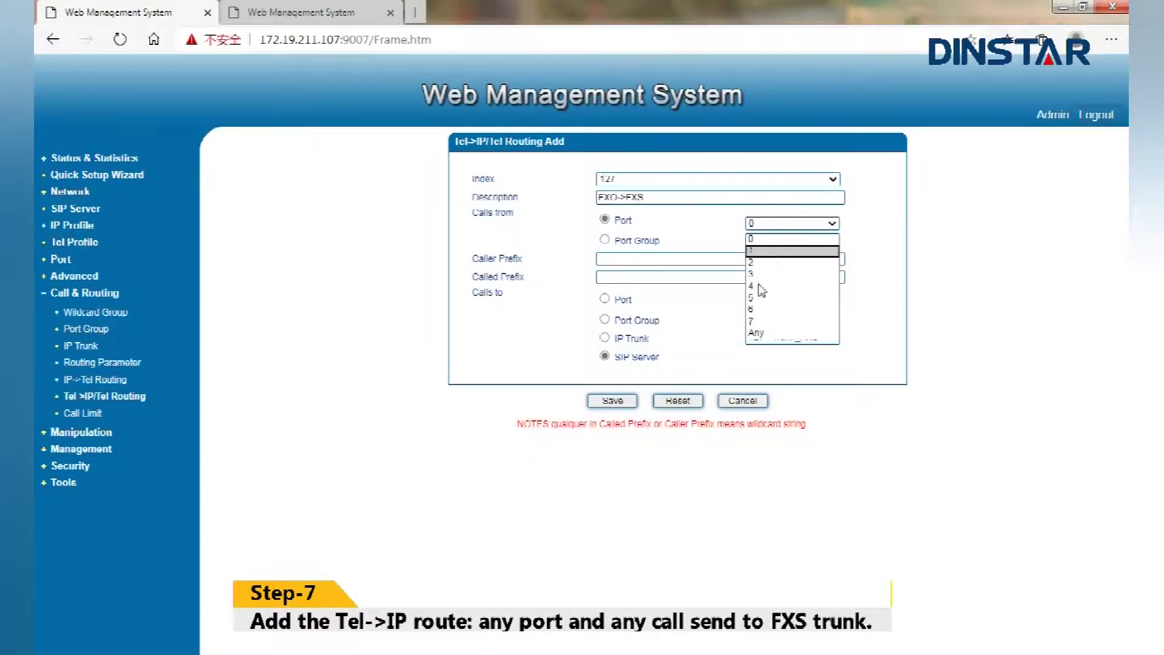
pyautogui.click(755, 334)
# Set caller and called prefixes to any, target IP trunk Trunk_FXS, and save the route
pyautogui.click(642, 259)
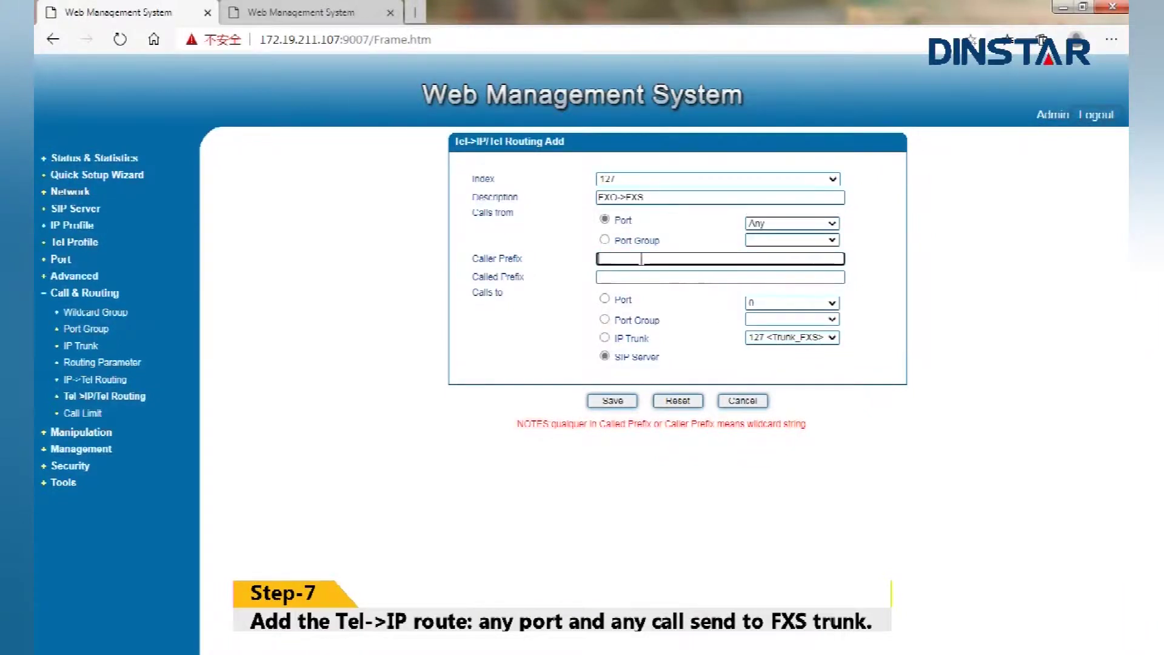
pyautogui.write('any')
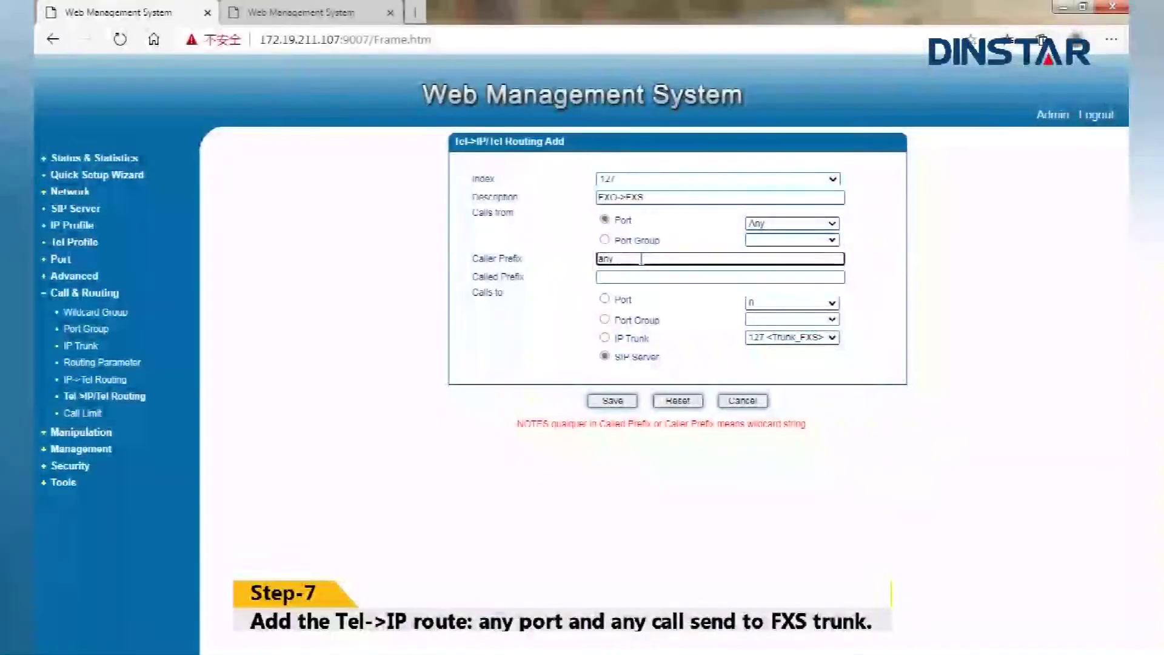
pyautogui.click(641, 277)
pyautogui.write('any')
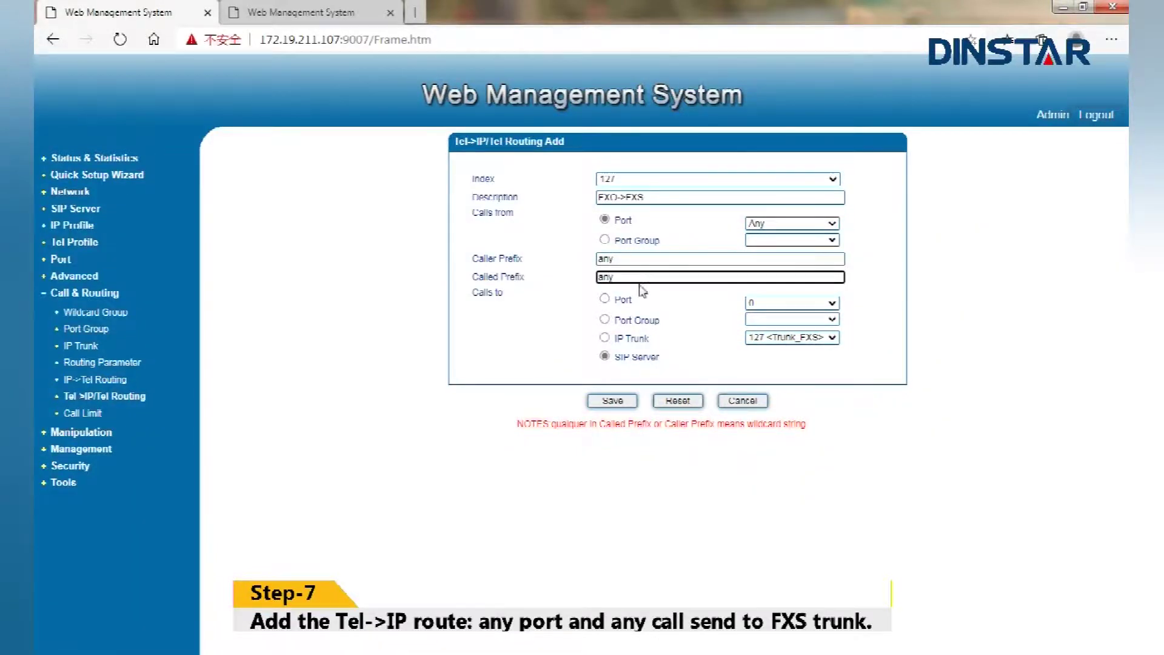
pyautogui.click(604, 338)
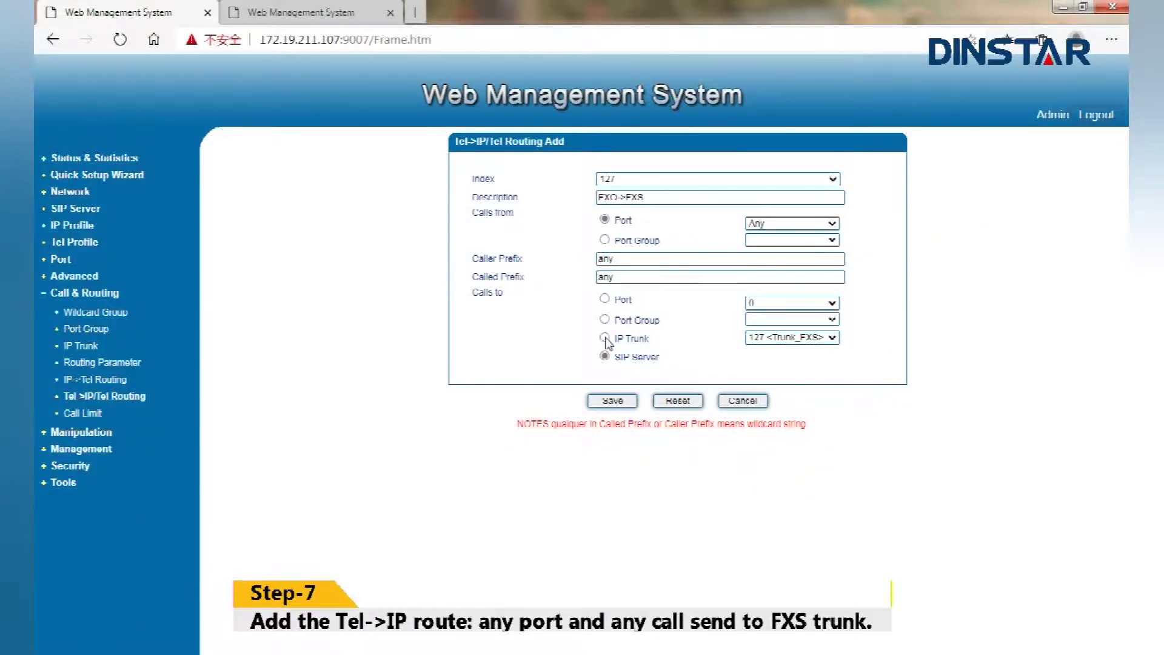
pyautogui.click(619, 403)
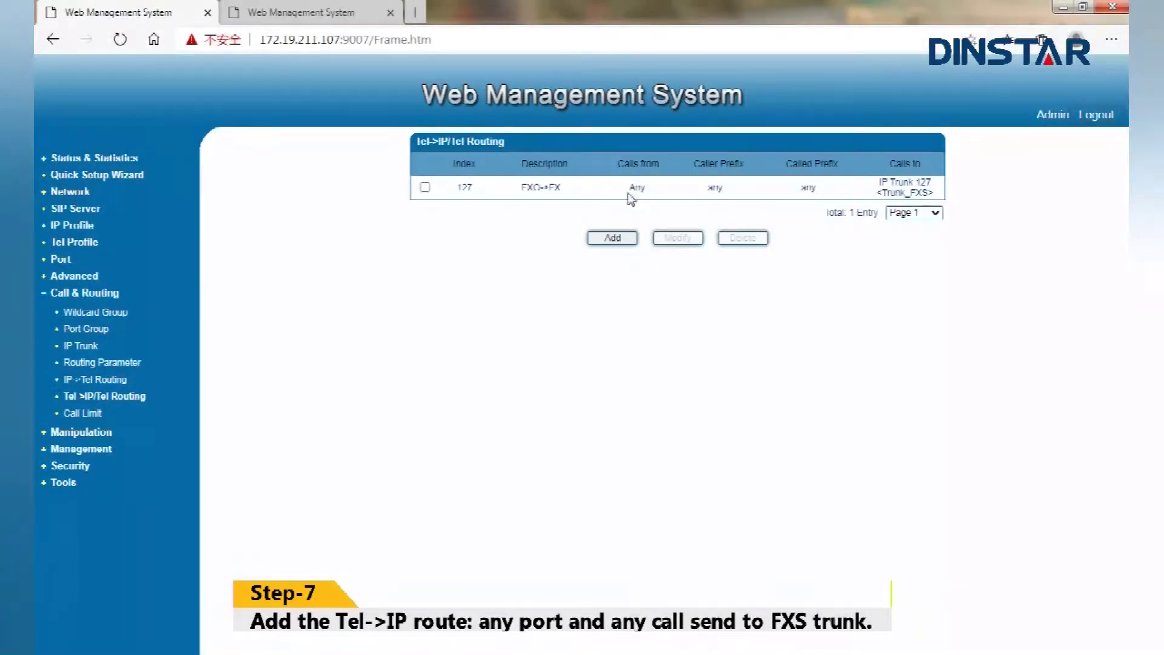
# Review route 127's Any source, any prefixes and IP Trunk 127 destination, then switch to the 172.19.0.55 gateway
pyautogui.doubleClick(636, 188)
pyautogui.doubleClick(717, 189)
pyautogui.doubleClick(805, 188)
pyautogui.moveTo(881, 182); pyautogui.dragTo(931, 193)
pyautogui.click(315, 328)
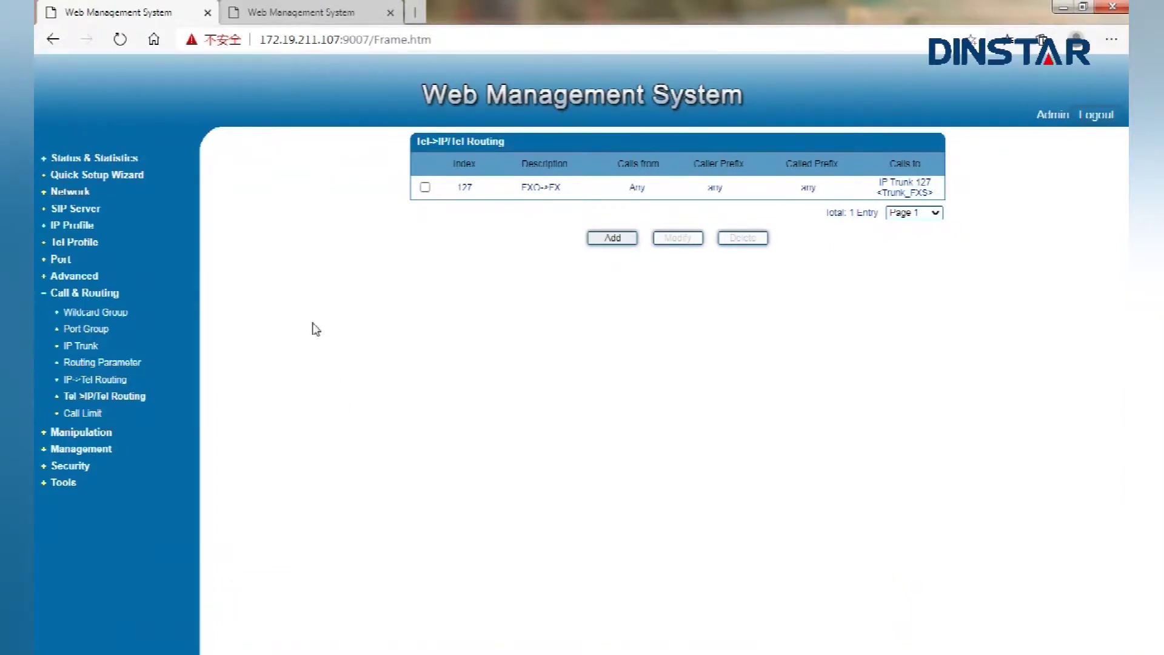
pyautogui.click(312, 13)
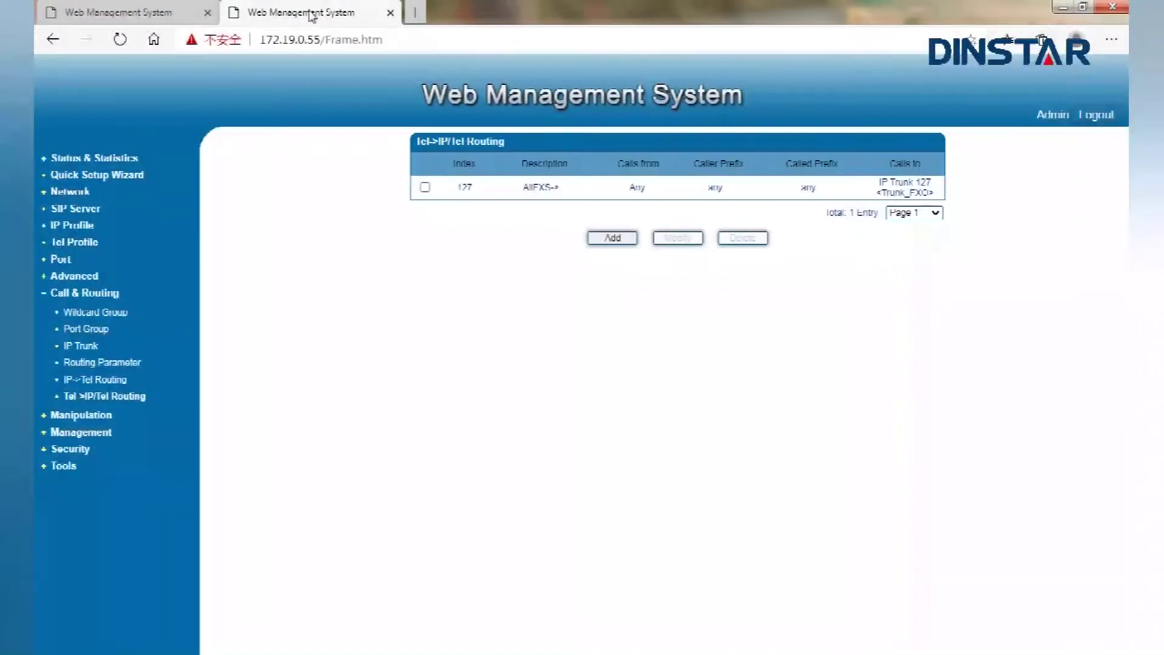
# Open the IP->Tel Routing list on the FXS gateway and start a batch add
pyautogui.click(98, 382)
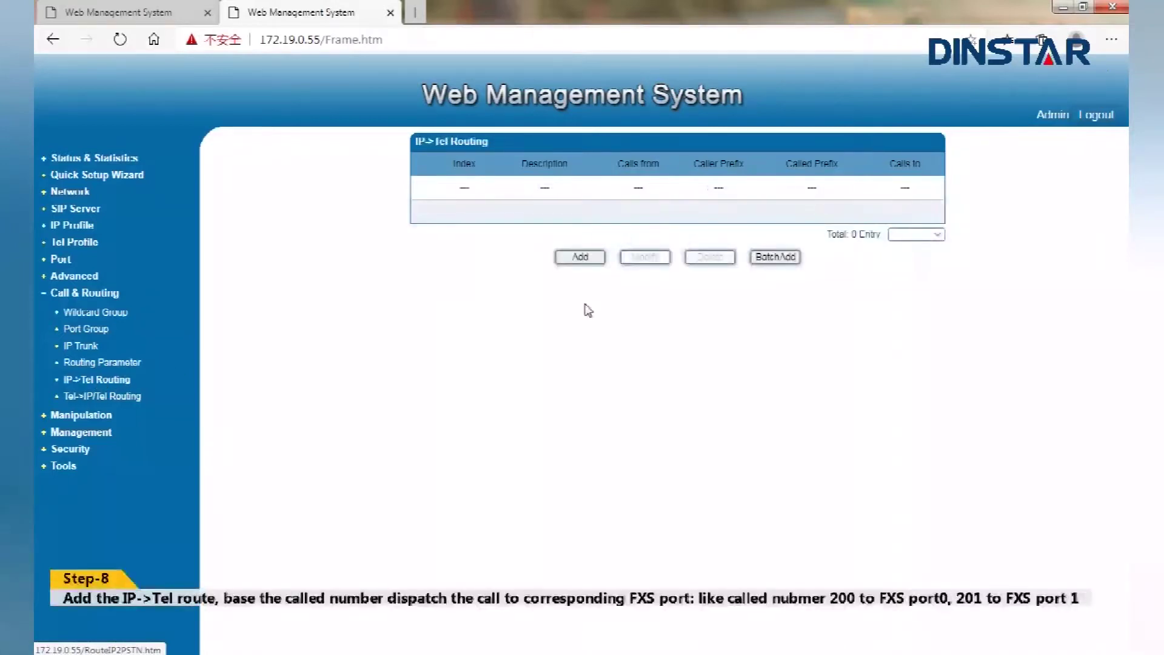
pyautogui.click(769, 261)
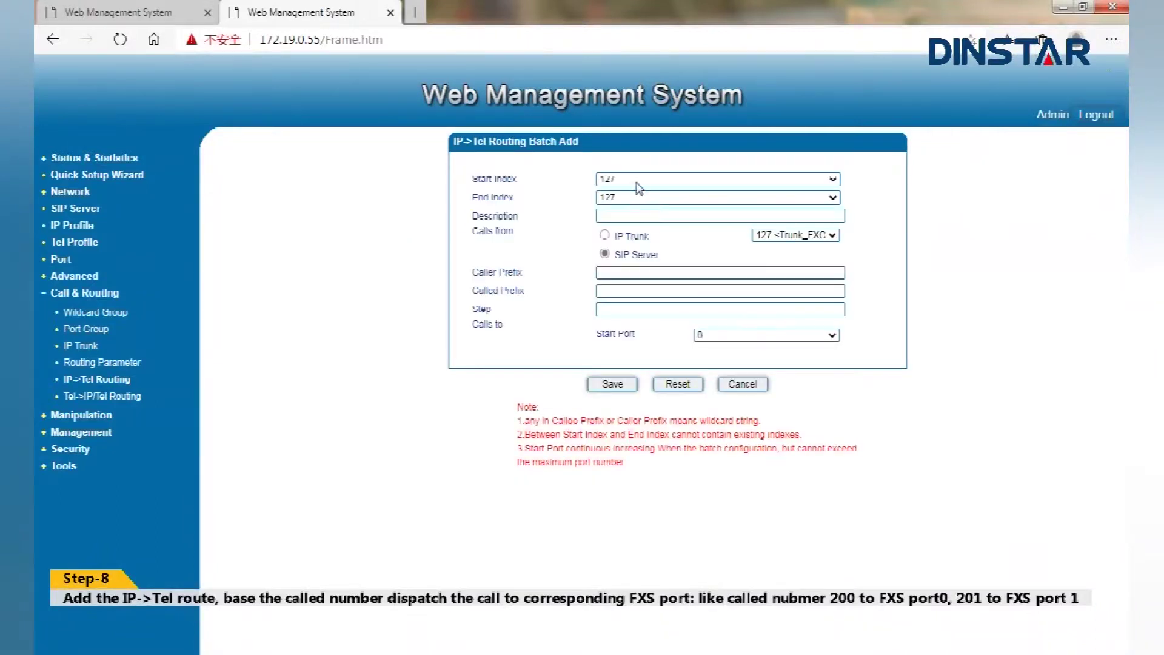
# Set the batch start index to 120 and the description to FXO->FXS
pyautogui.click(632, 180)
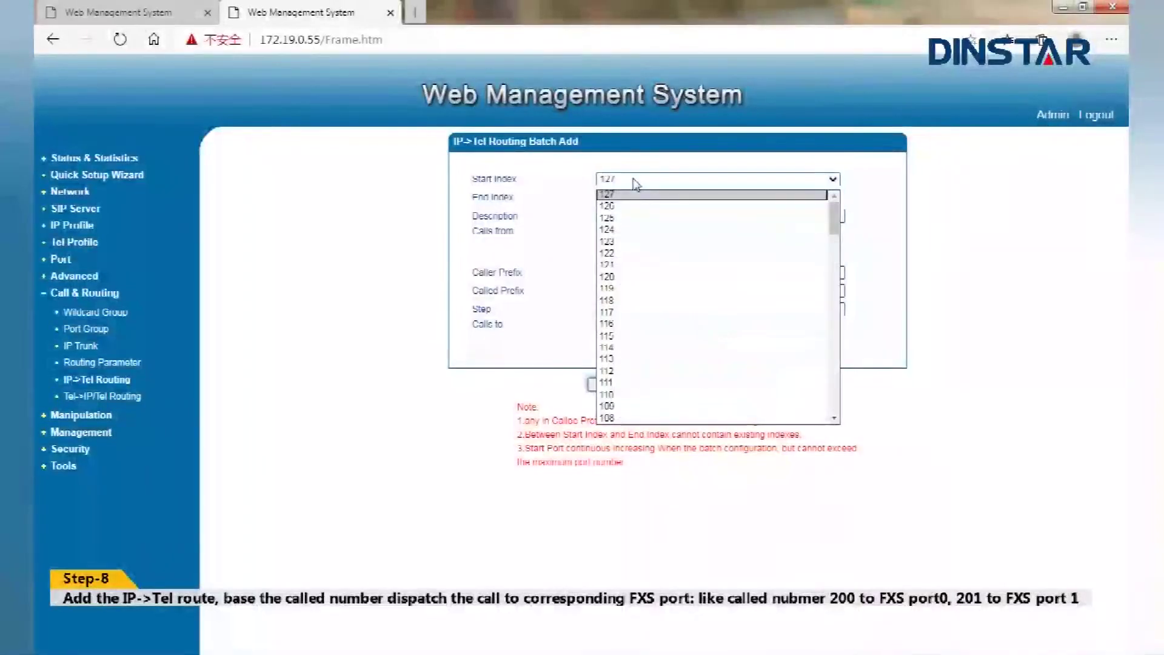
pyautogui.click(623, 277)
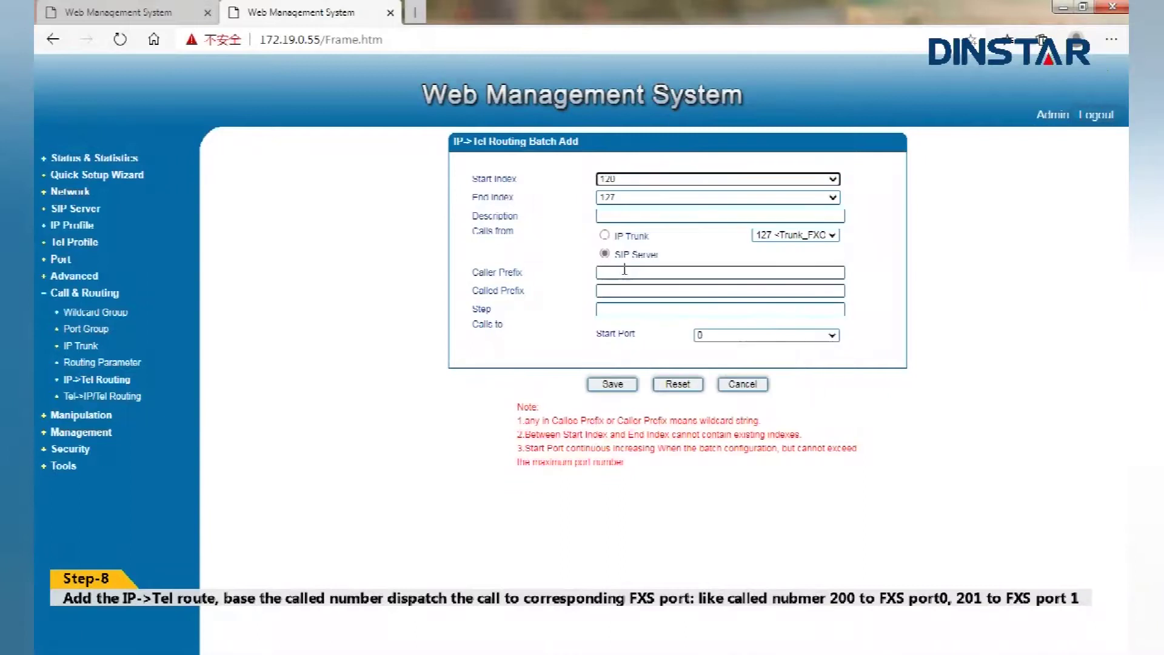
pyautogui.click(614, 217)
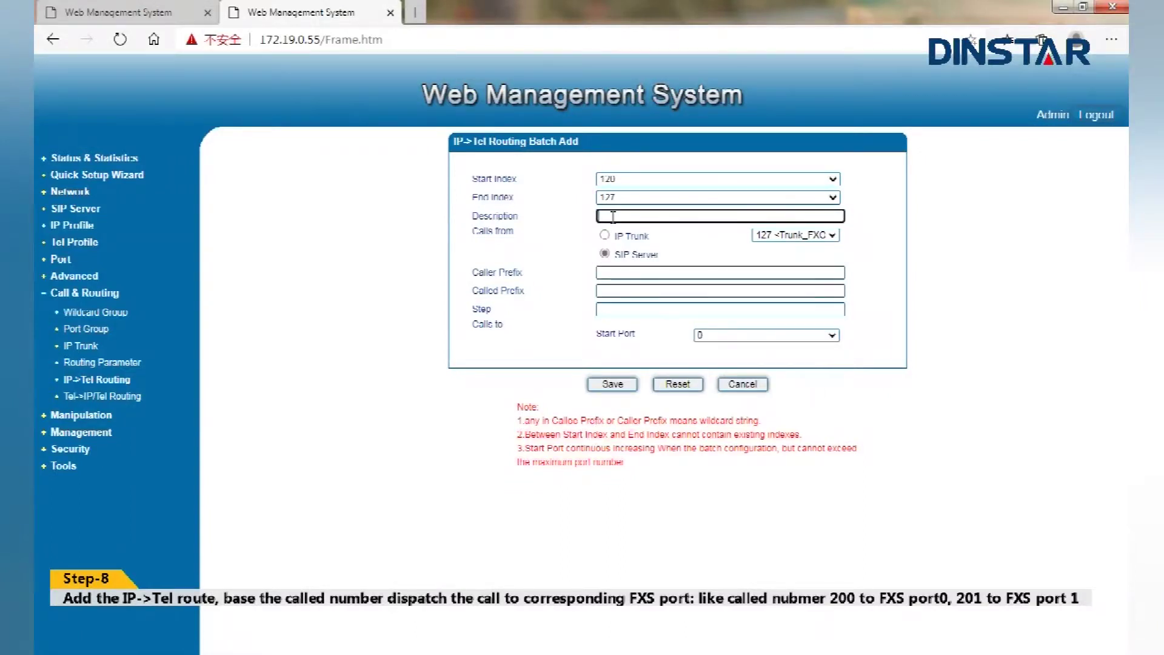
pyautogui.write('FXS')
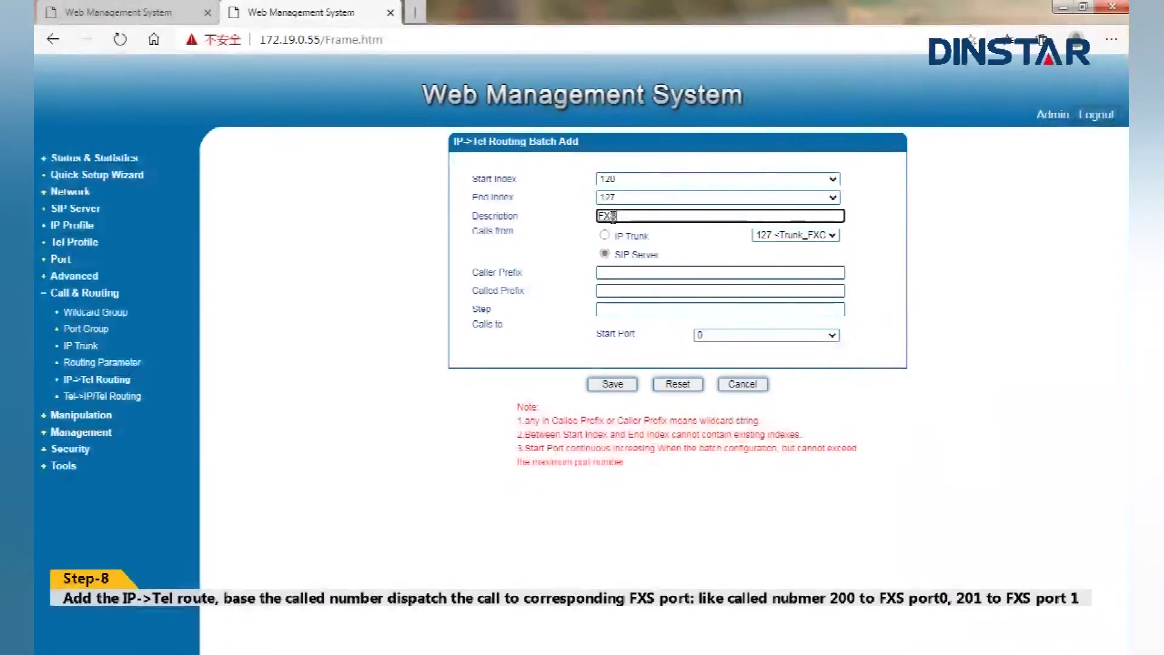
pyautogui.press('BackSpace')
pyautogui.write('O->')
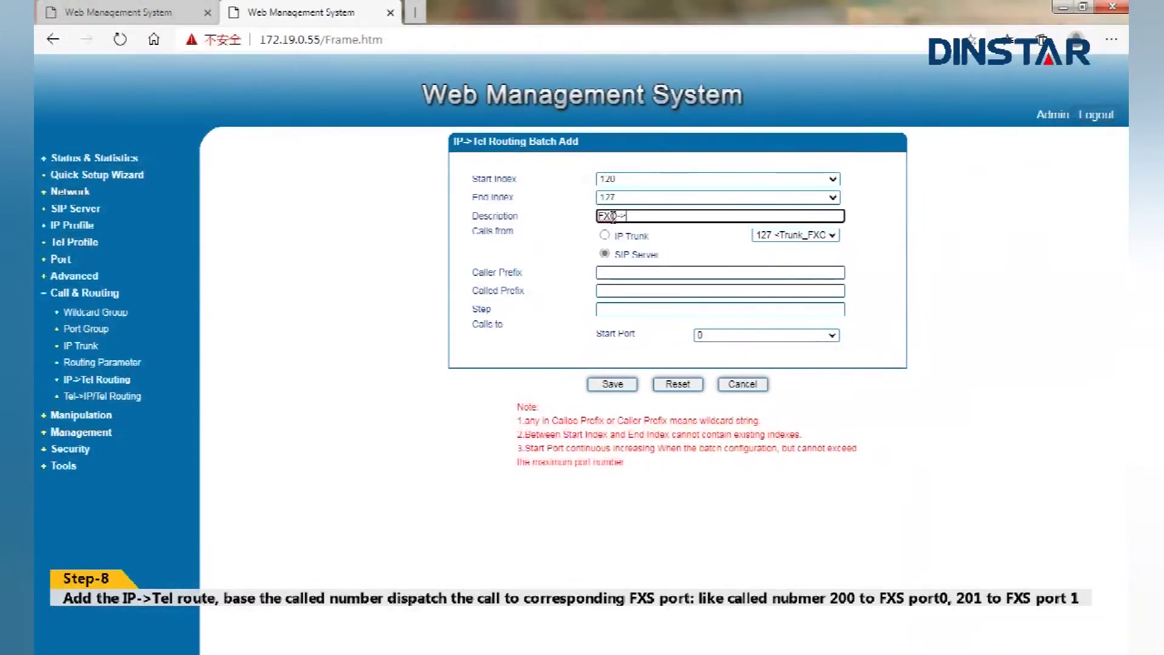
pyautogui.write('FXS')
# Take calls from the IP trunk, with caller prefix any and called prefix 200
pyautogui.click(606, 236)
pyautogui.click(611, 270)
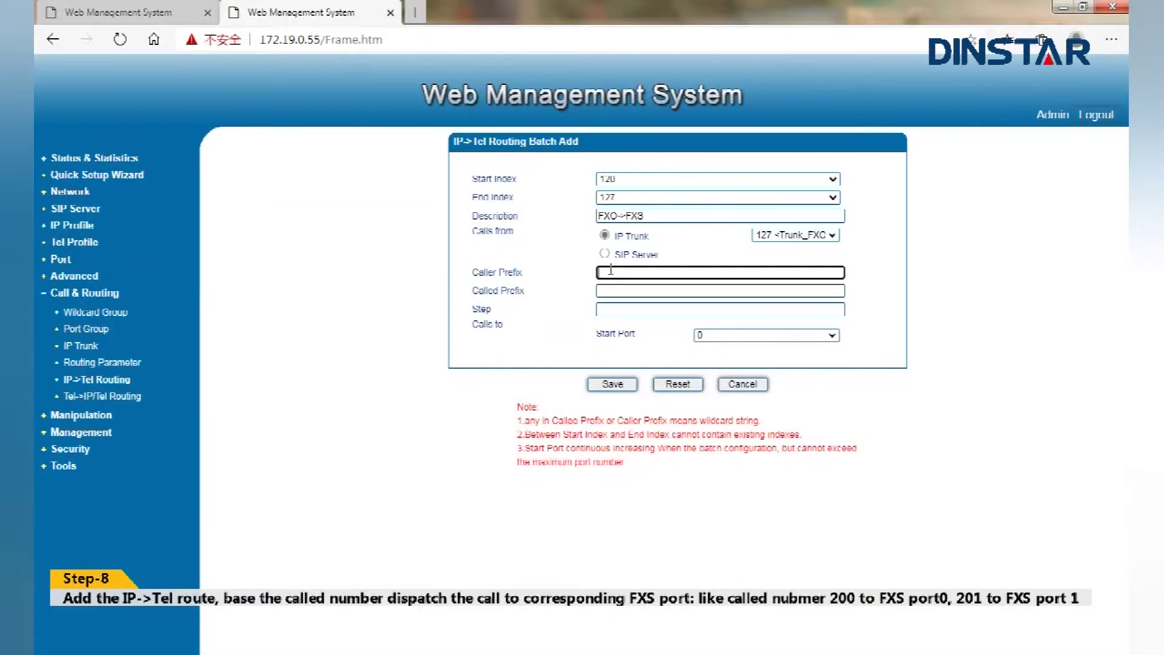
pyautogui.write('any')
pyautogui.press('Tab')
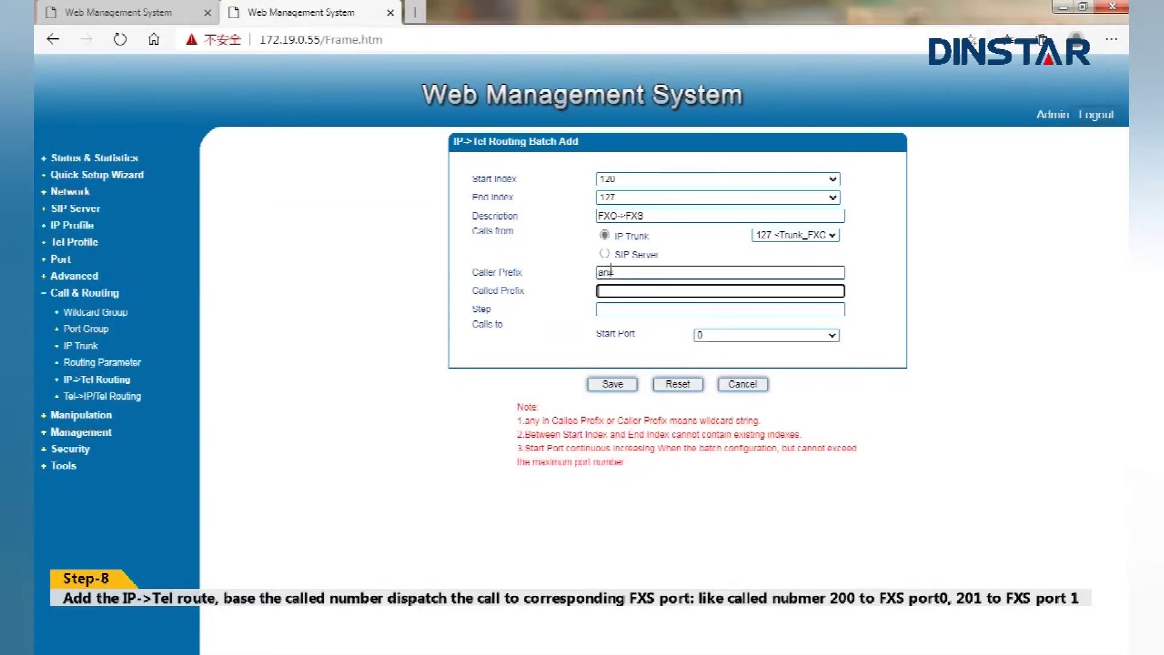
pyautogui.write('200')
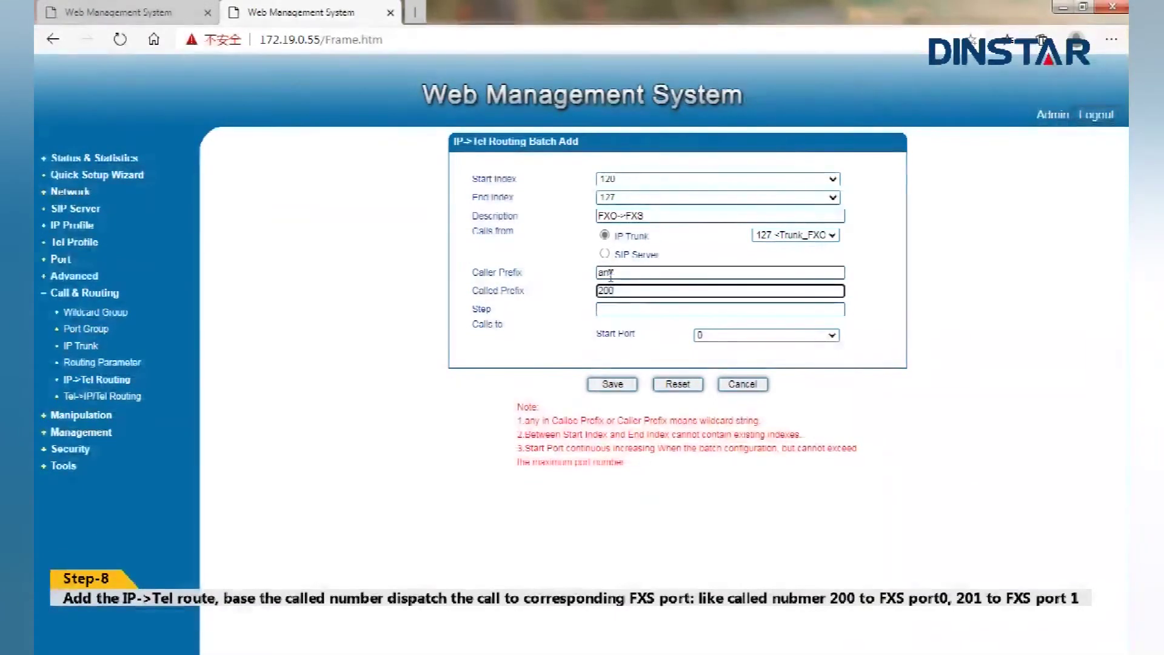